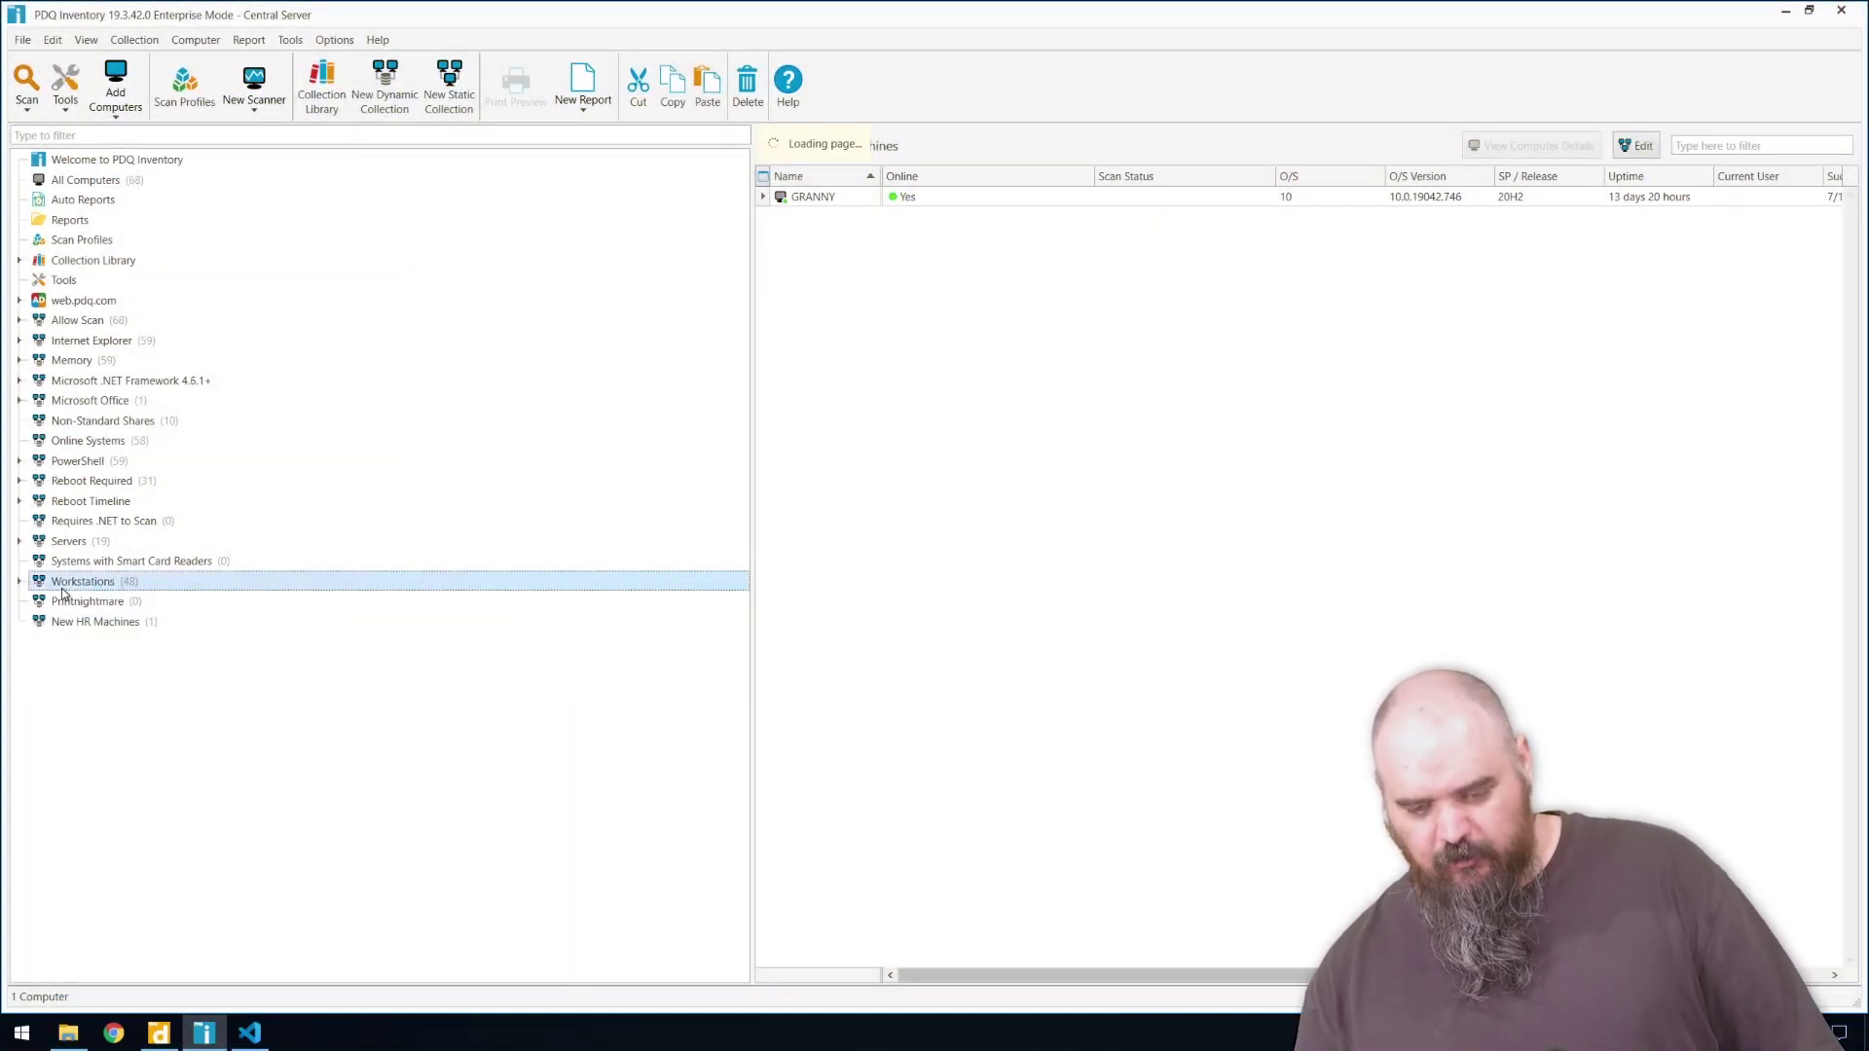
- List the Workstations collection's 48 computers with their online status and OS versions
left_click(65, 588)
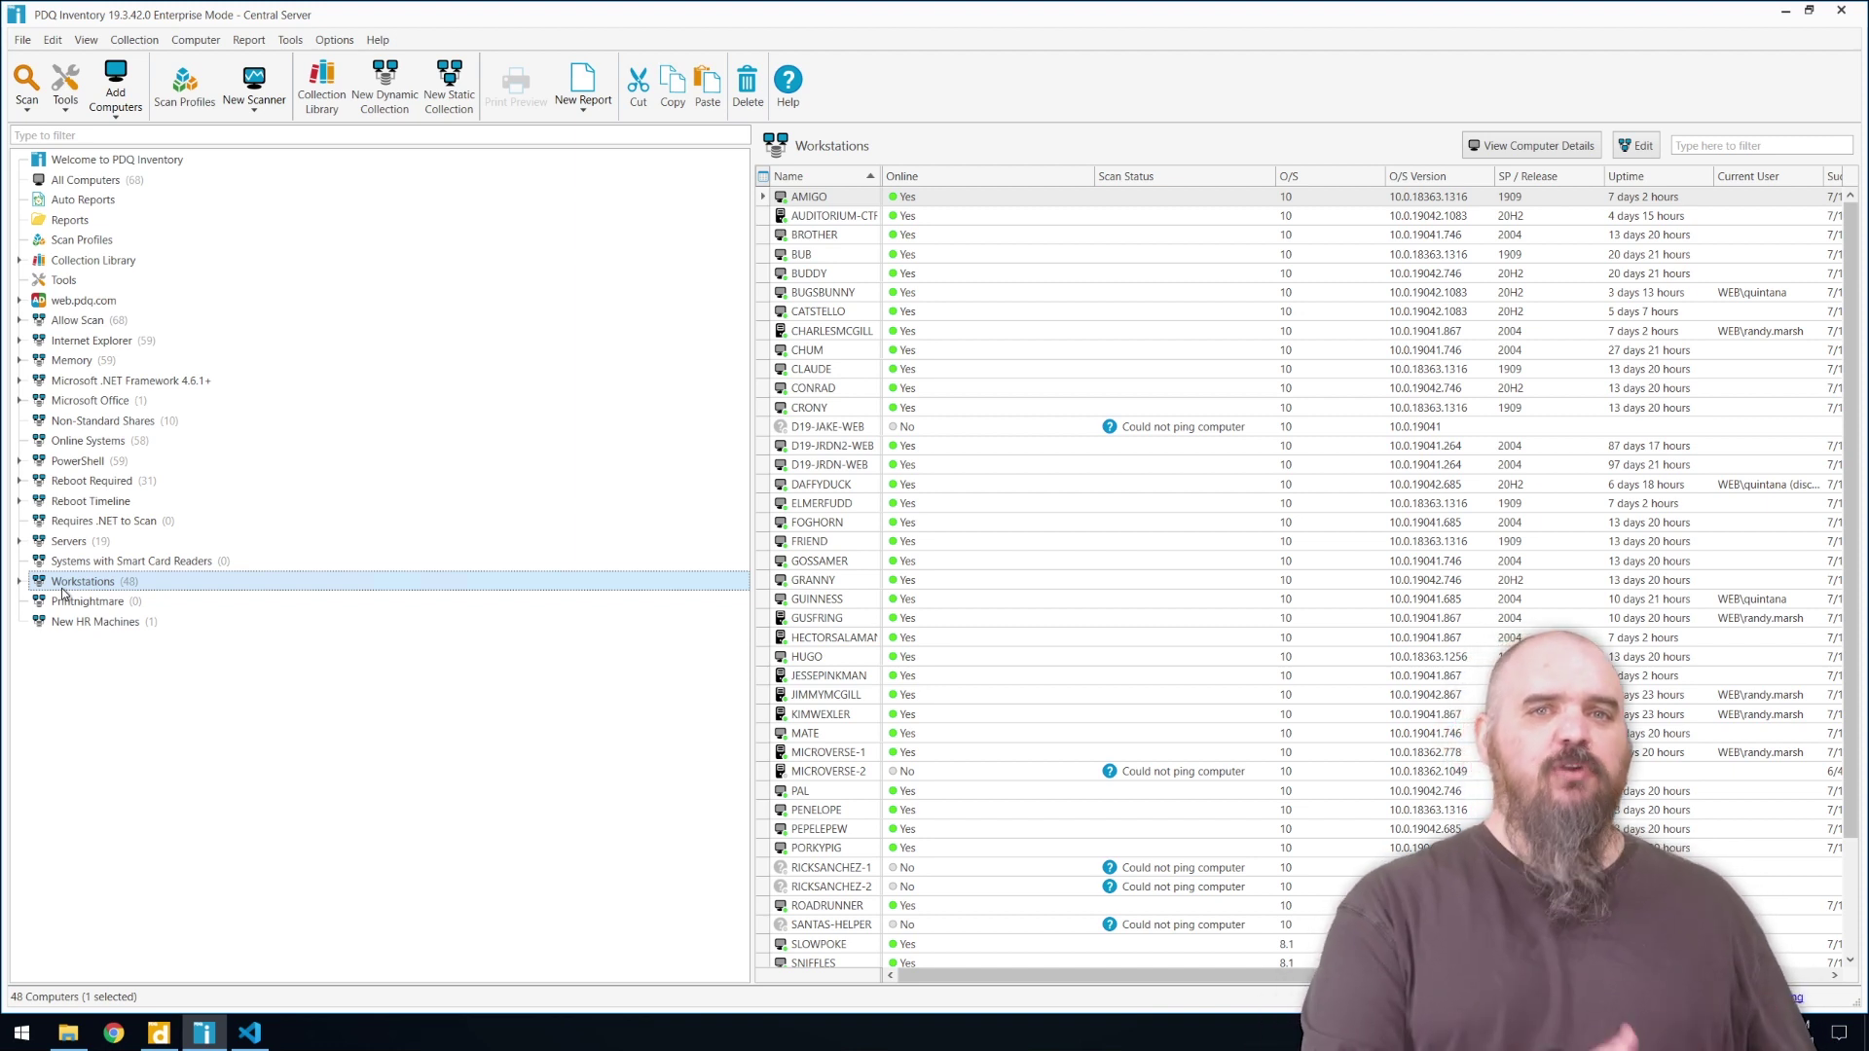
- Show the New HR Machines collection, which contains only the computer GRANNY
left_click(103, 628)
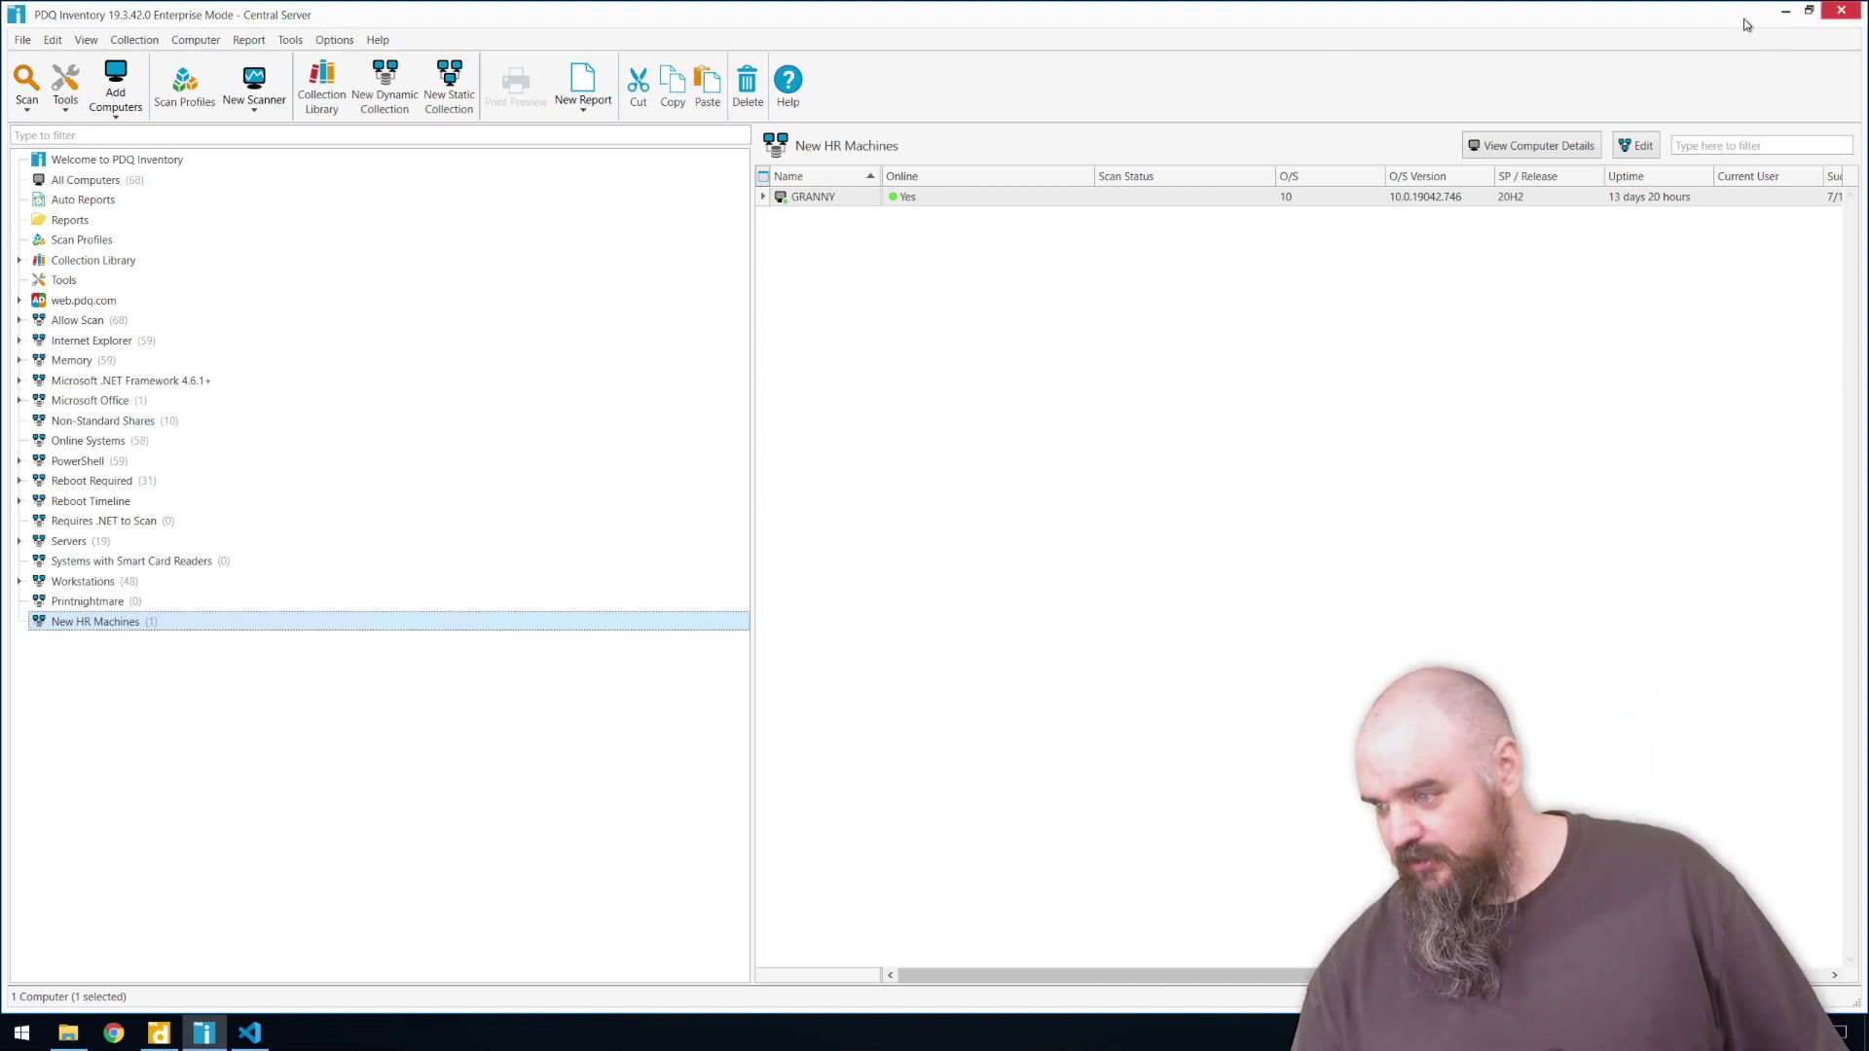
- Confirm in PDQ Deploy that Image Update's fifth step runs the Move OU package
left_click(1788, 12)
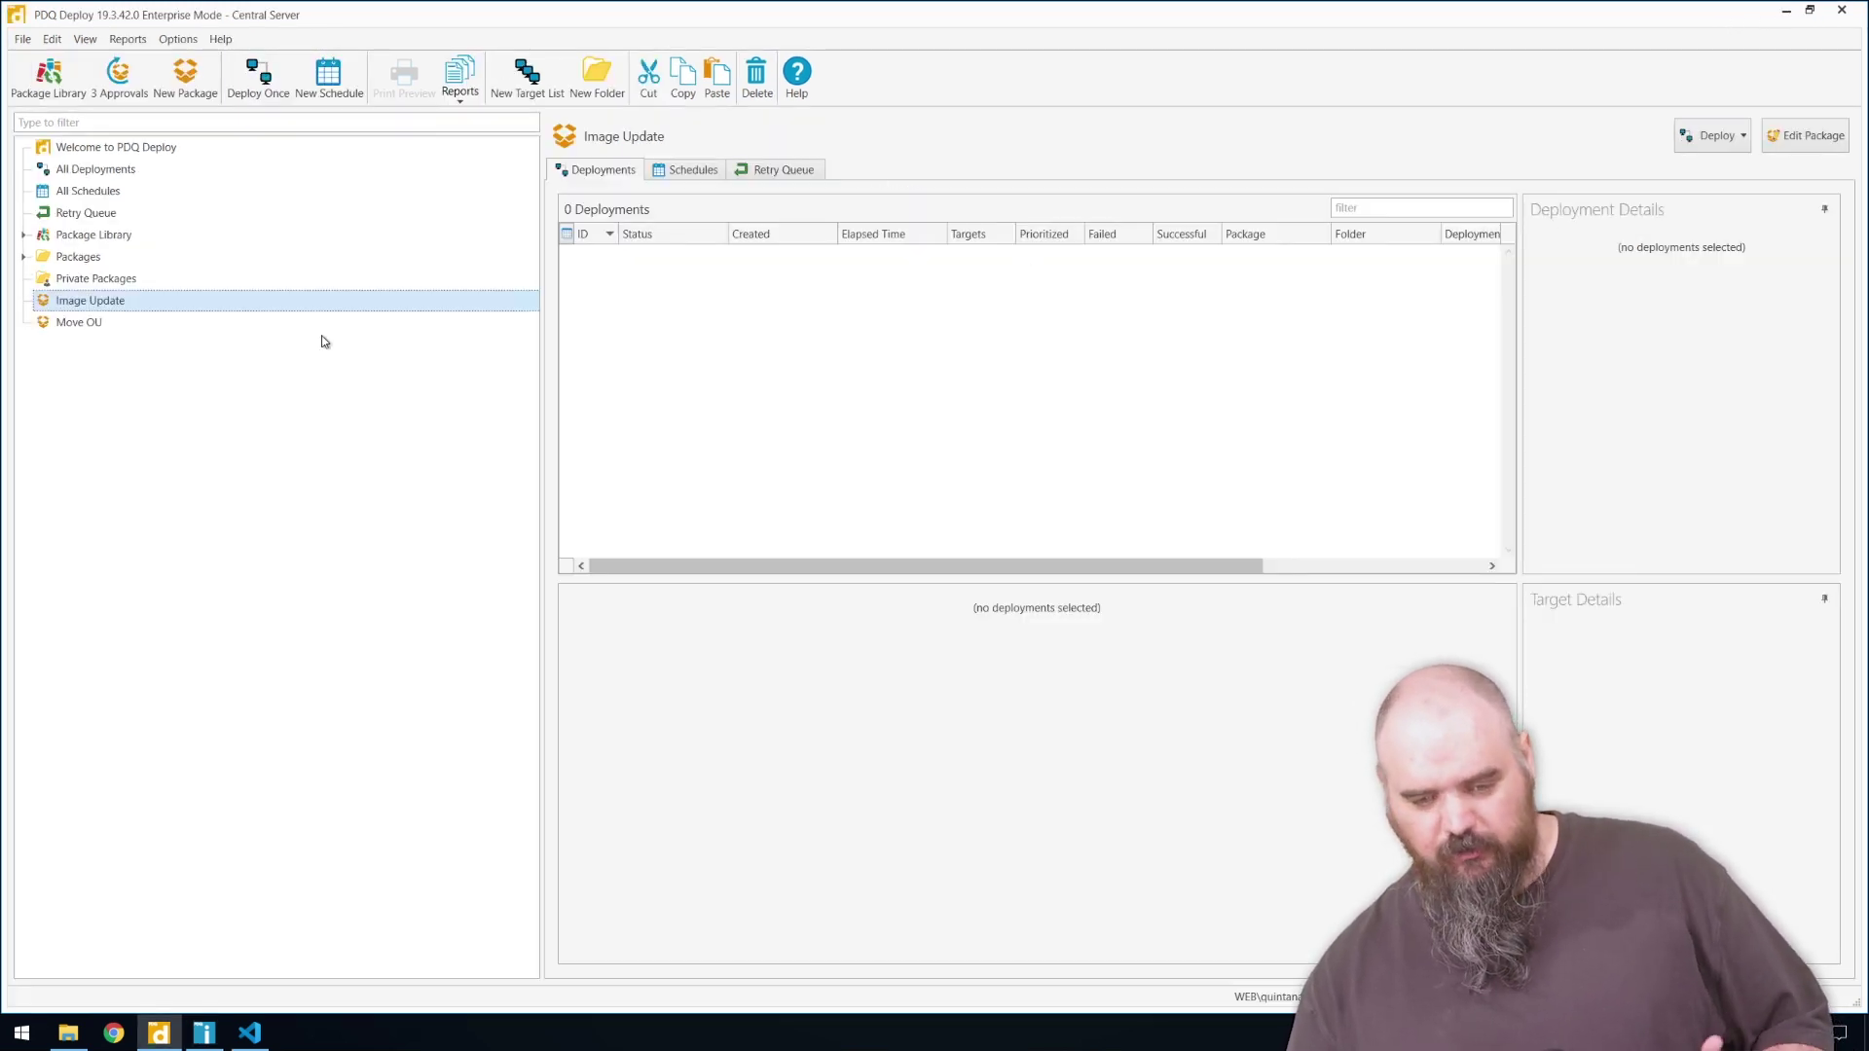
left_click(85, 325)
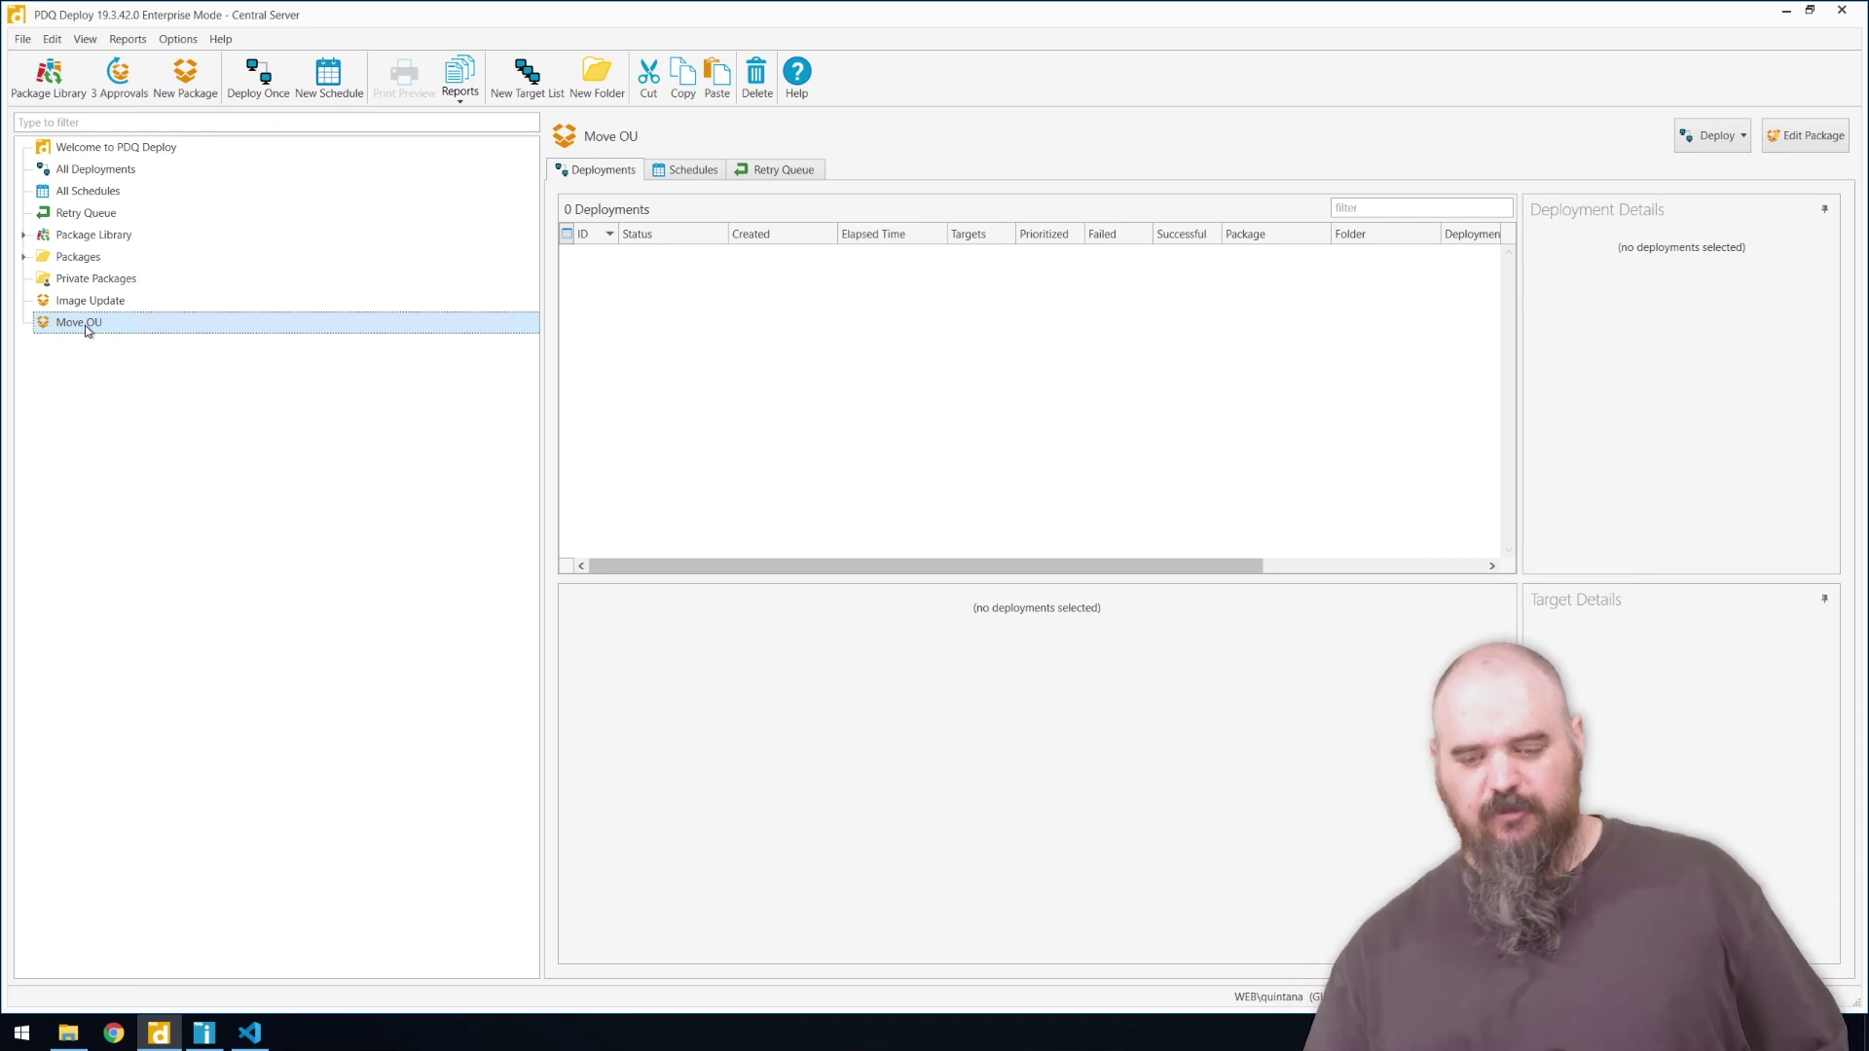
left_click(97, 301)
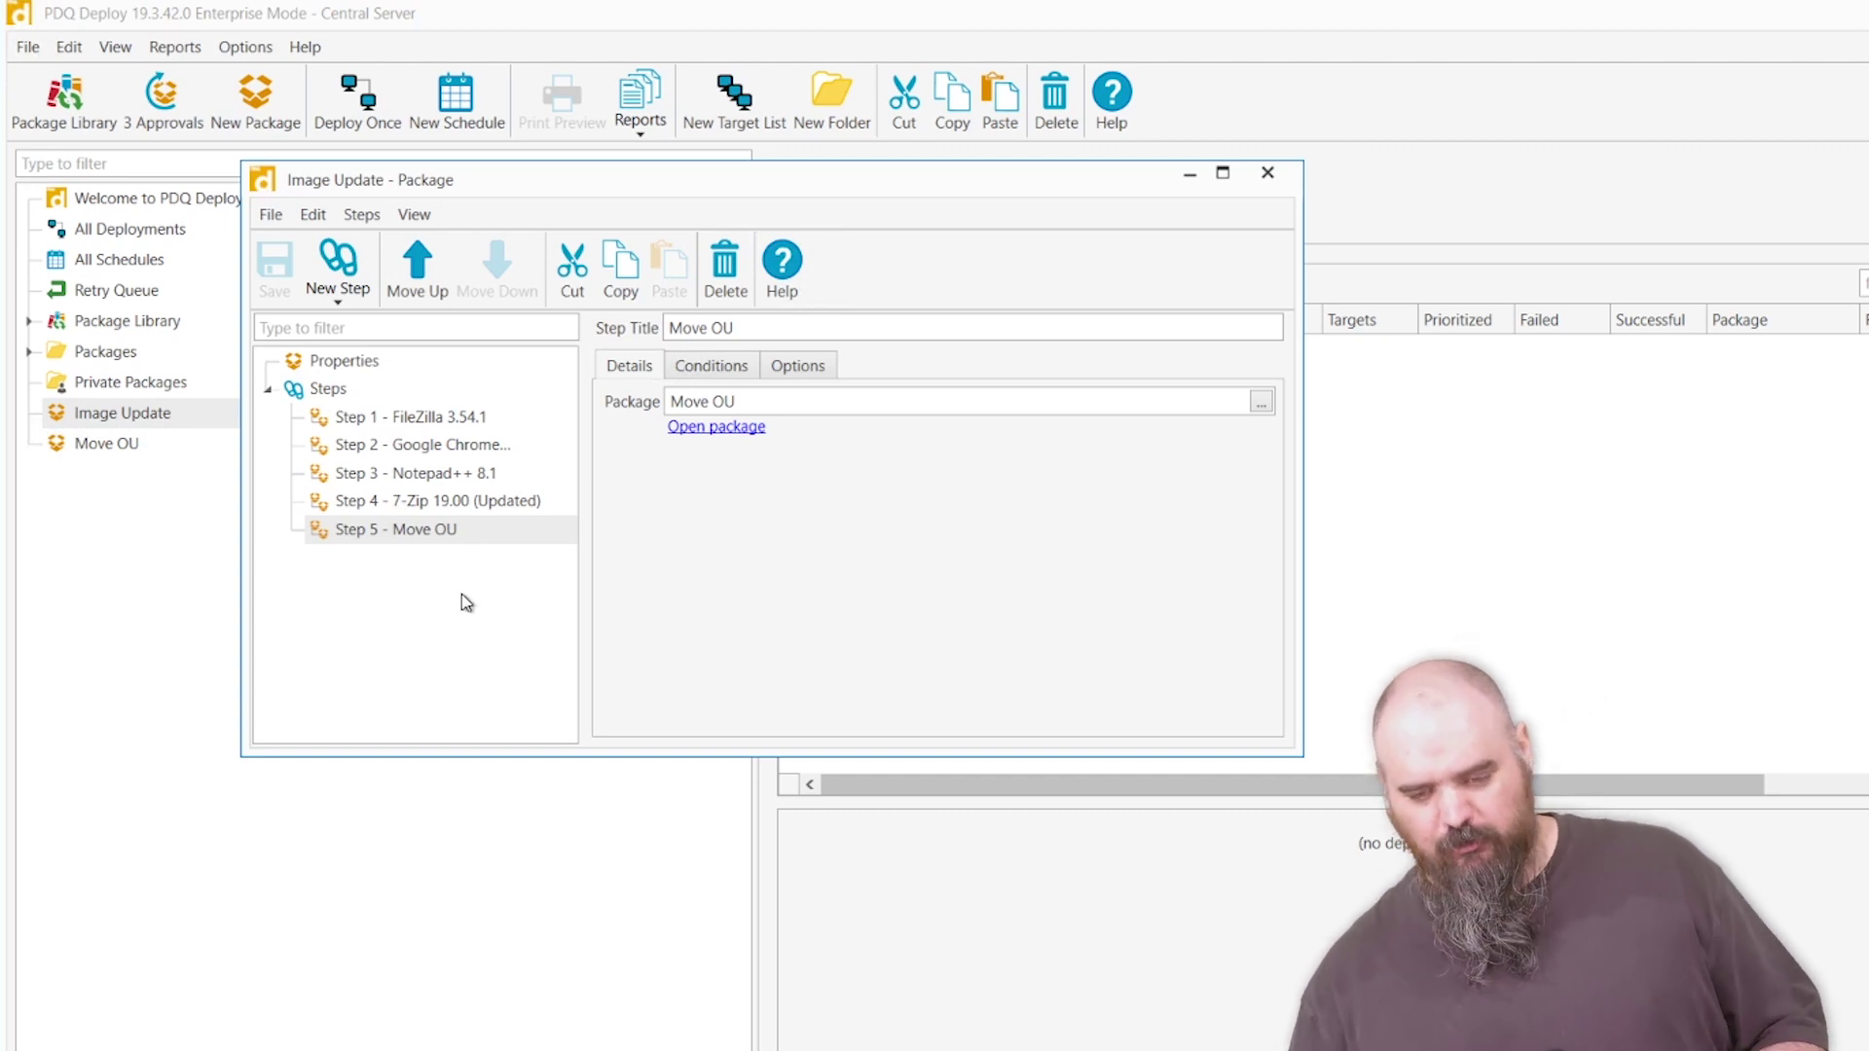
left_click(1267, 174)
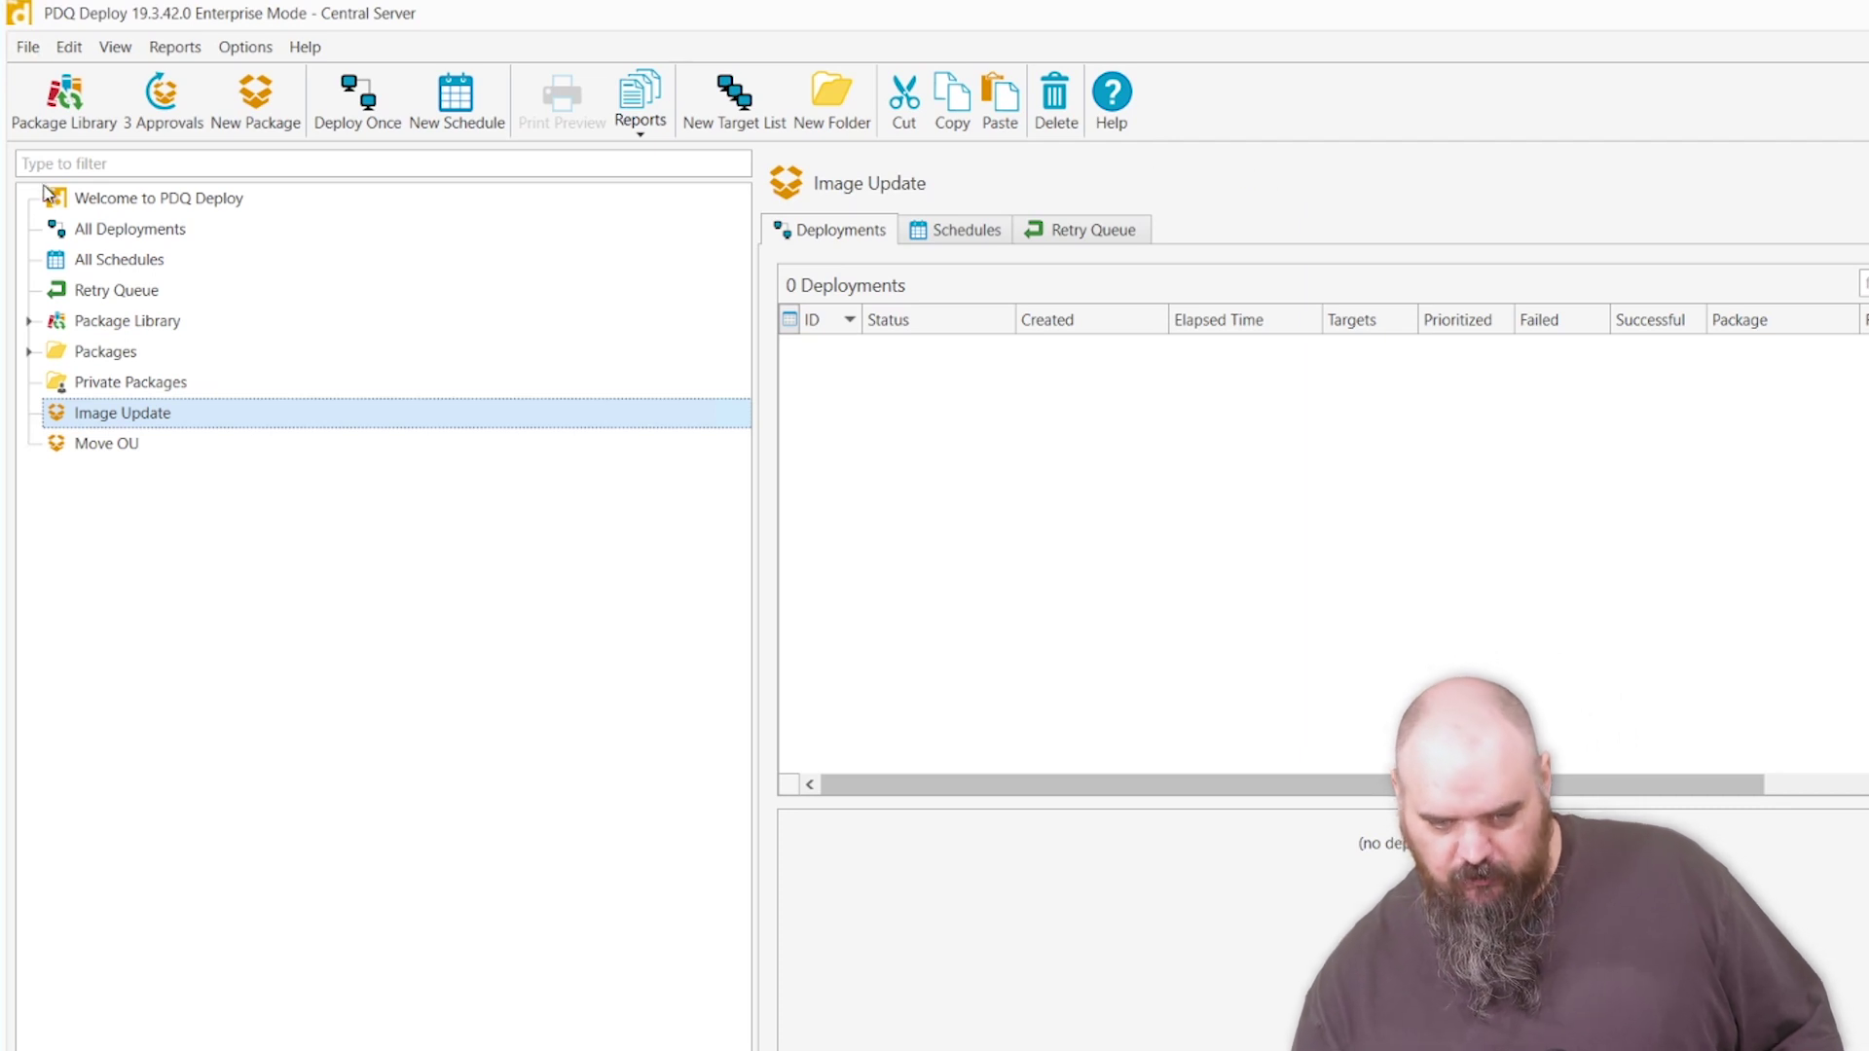
- Create schedule 16 targeting the WEB.PDQ.COM/HR Active Directory container
left_click(65, 259)
left_click(454, 97)
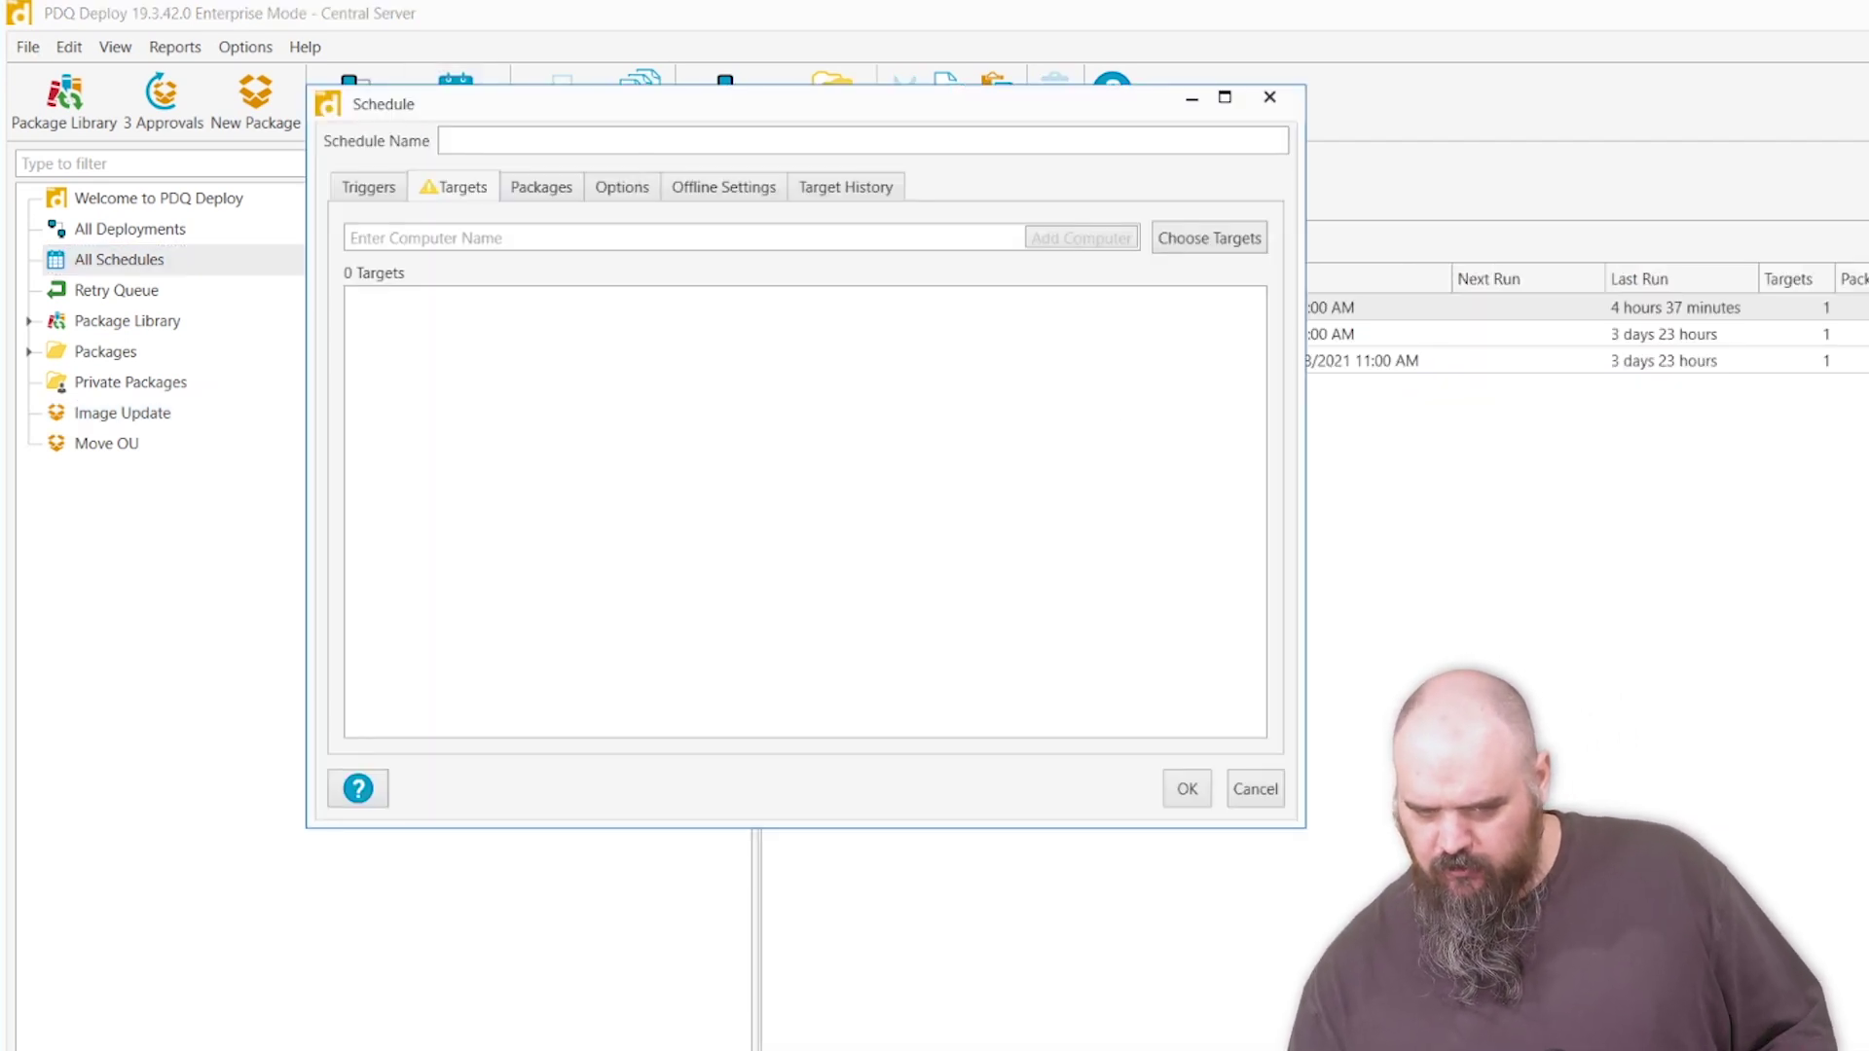
left_click(1214, 238)
mouse_move(1234, 275)
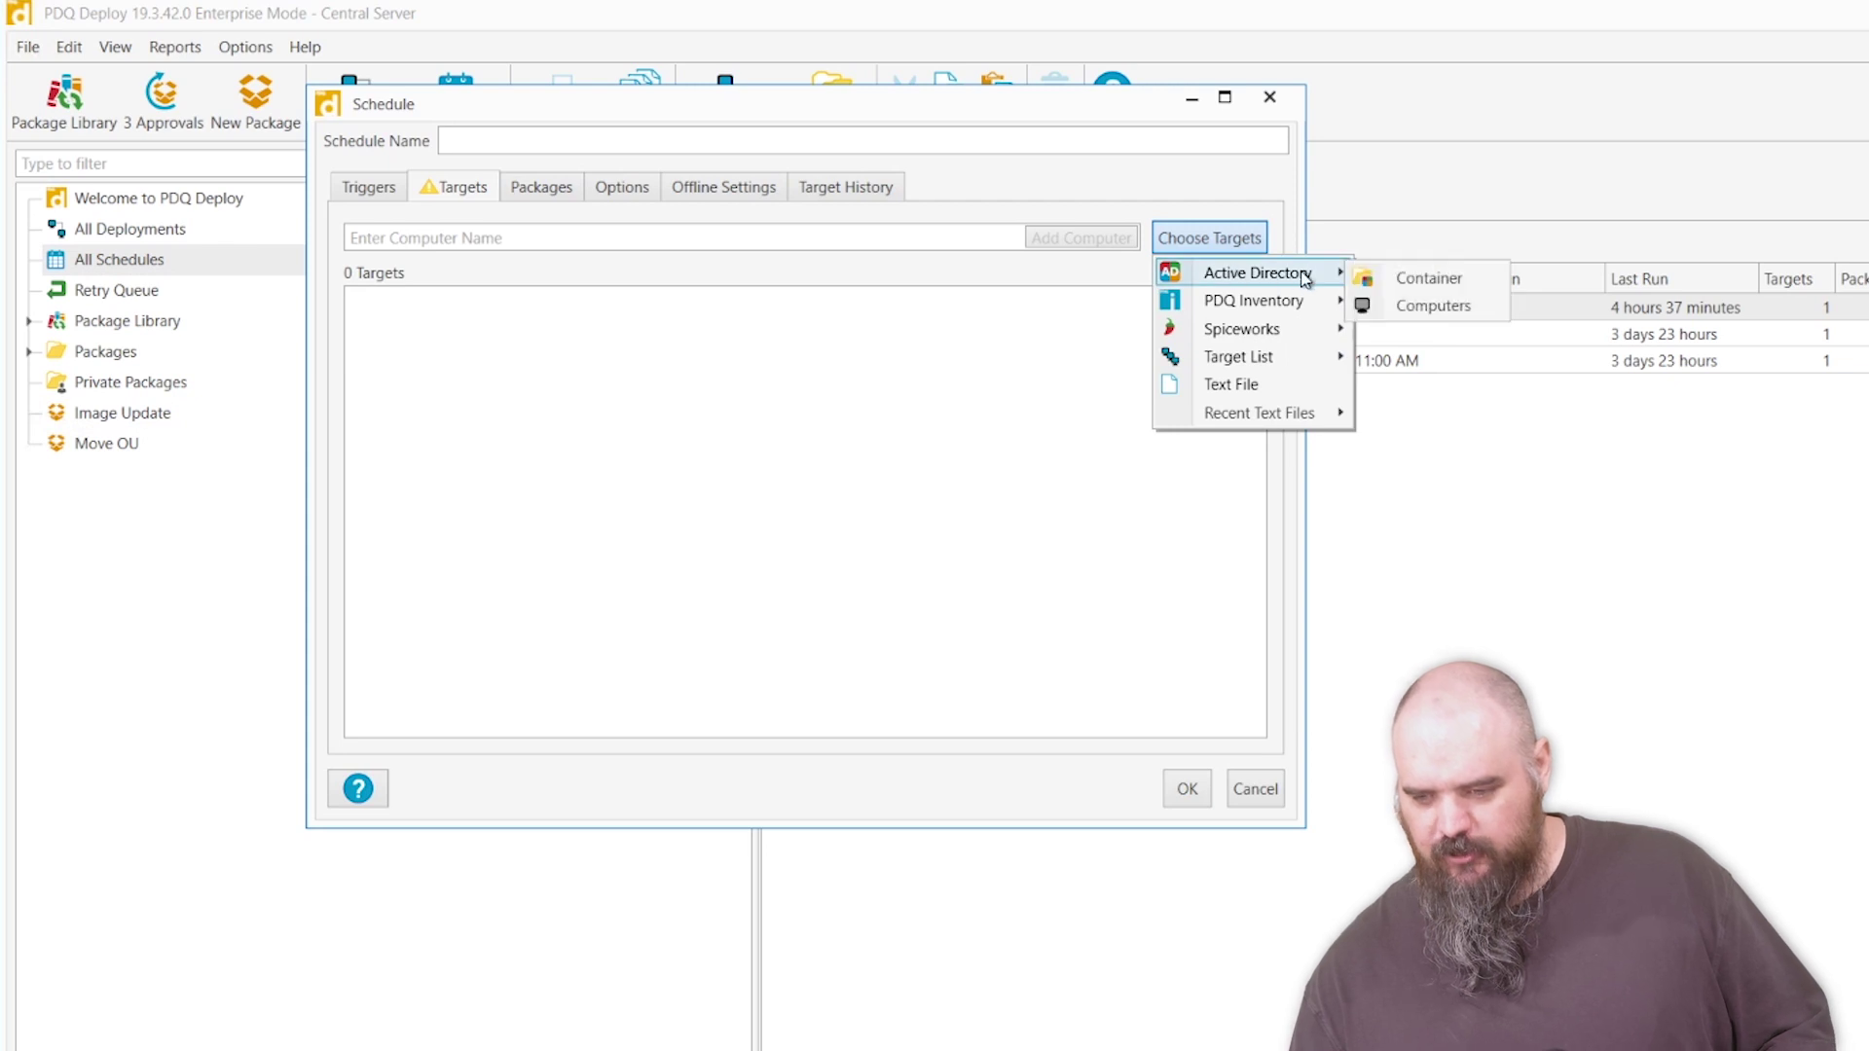
left_click(1388, 280)
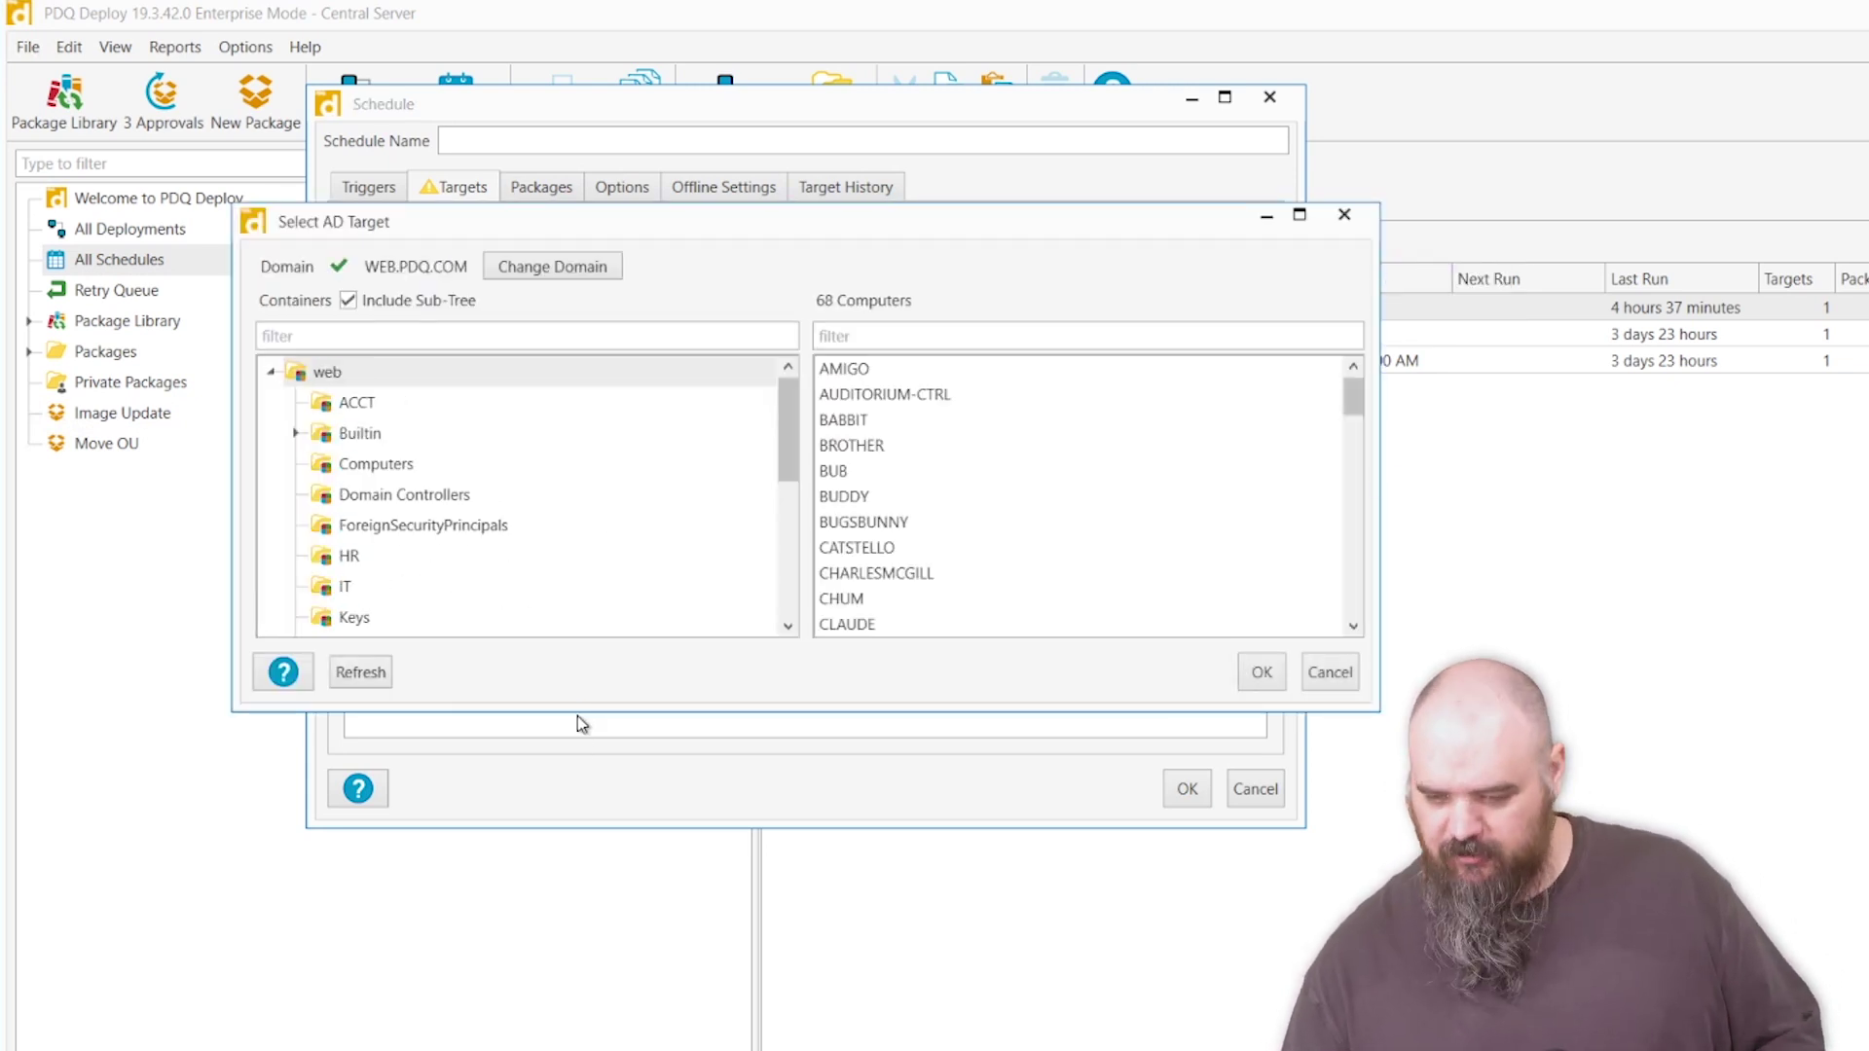
scroll(434, 526, "down", 5)
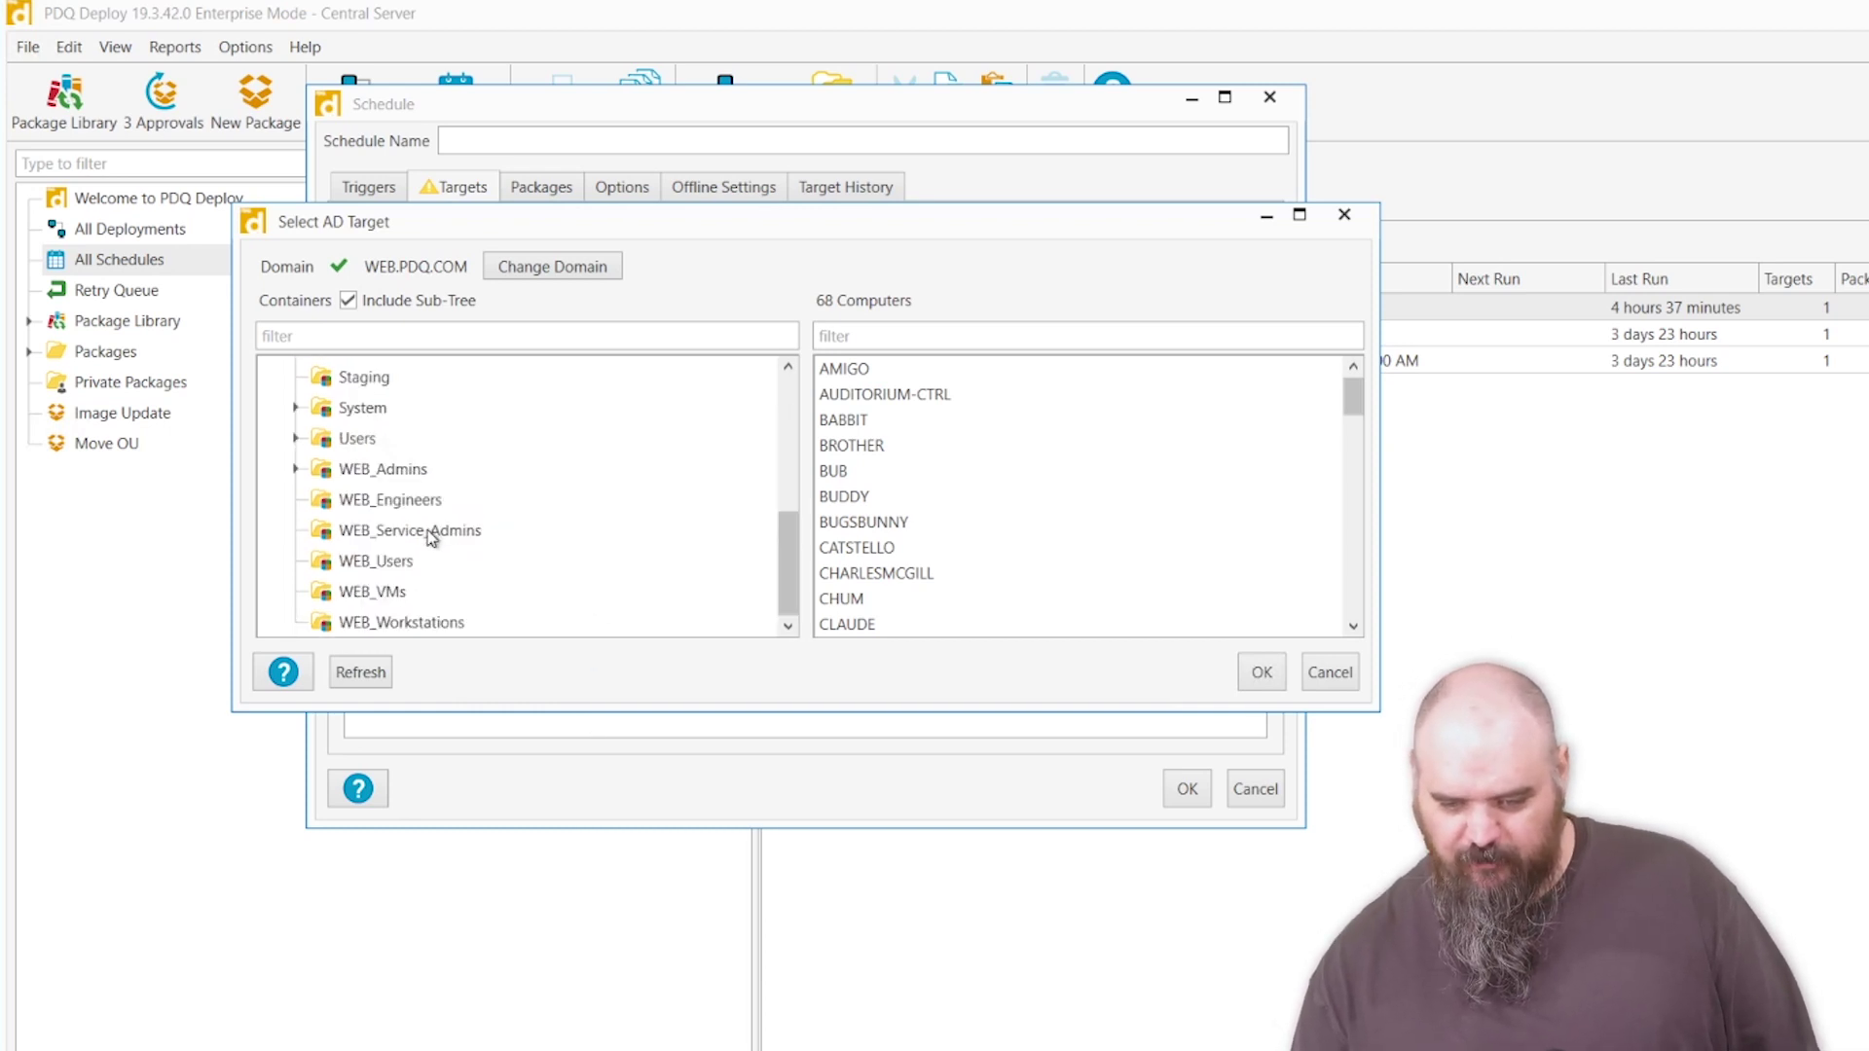
scroll(438, 526, "up", 5)
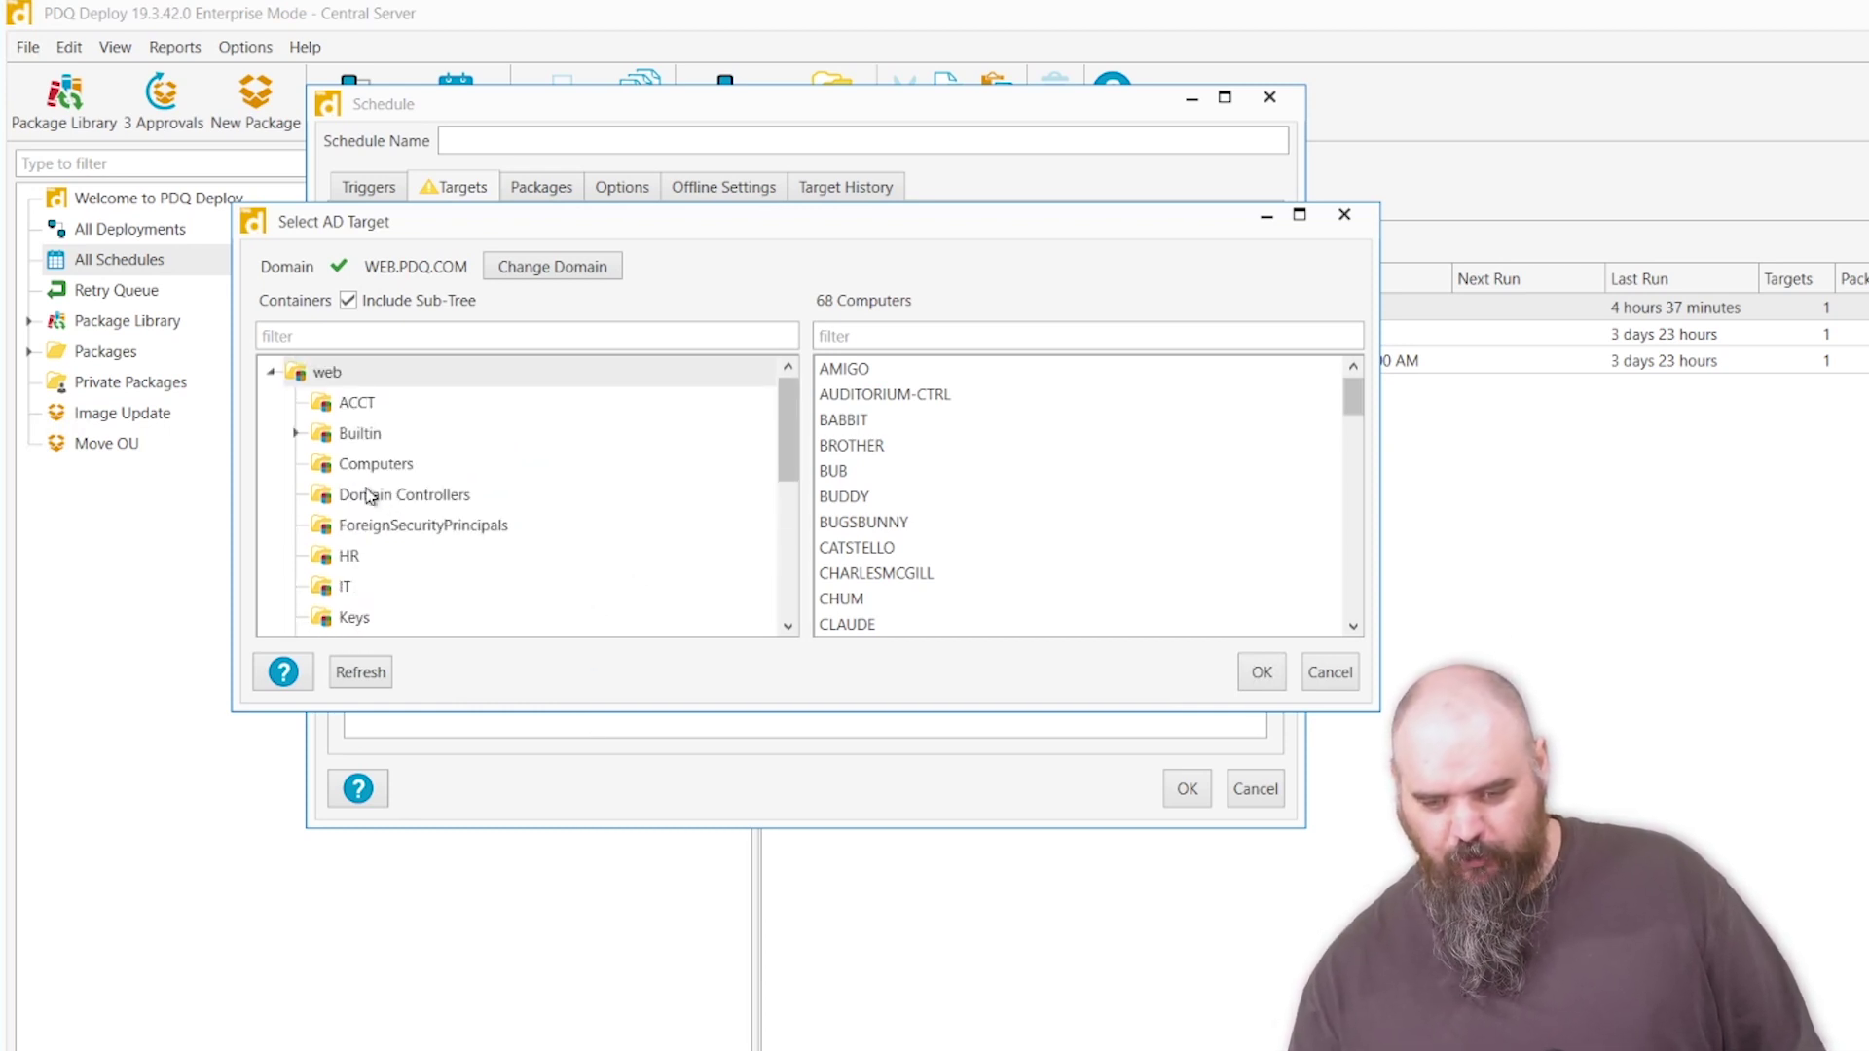
scroll(373, 501, "down", 1)
scroll(343, 461, "up", 1)
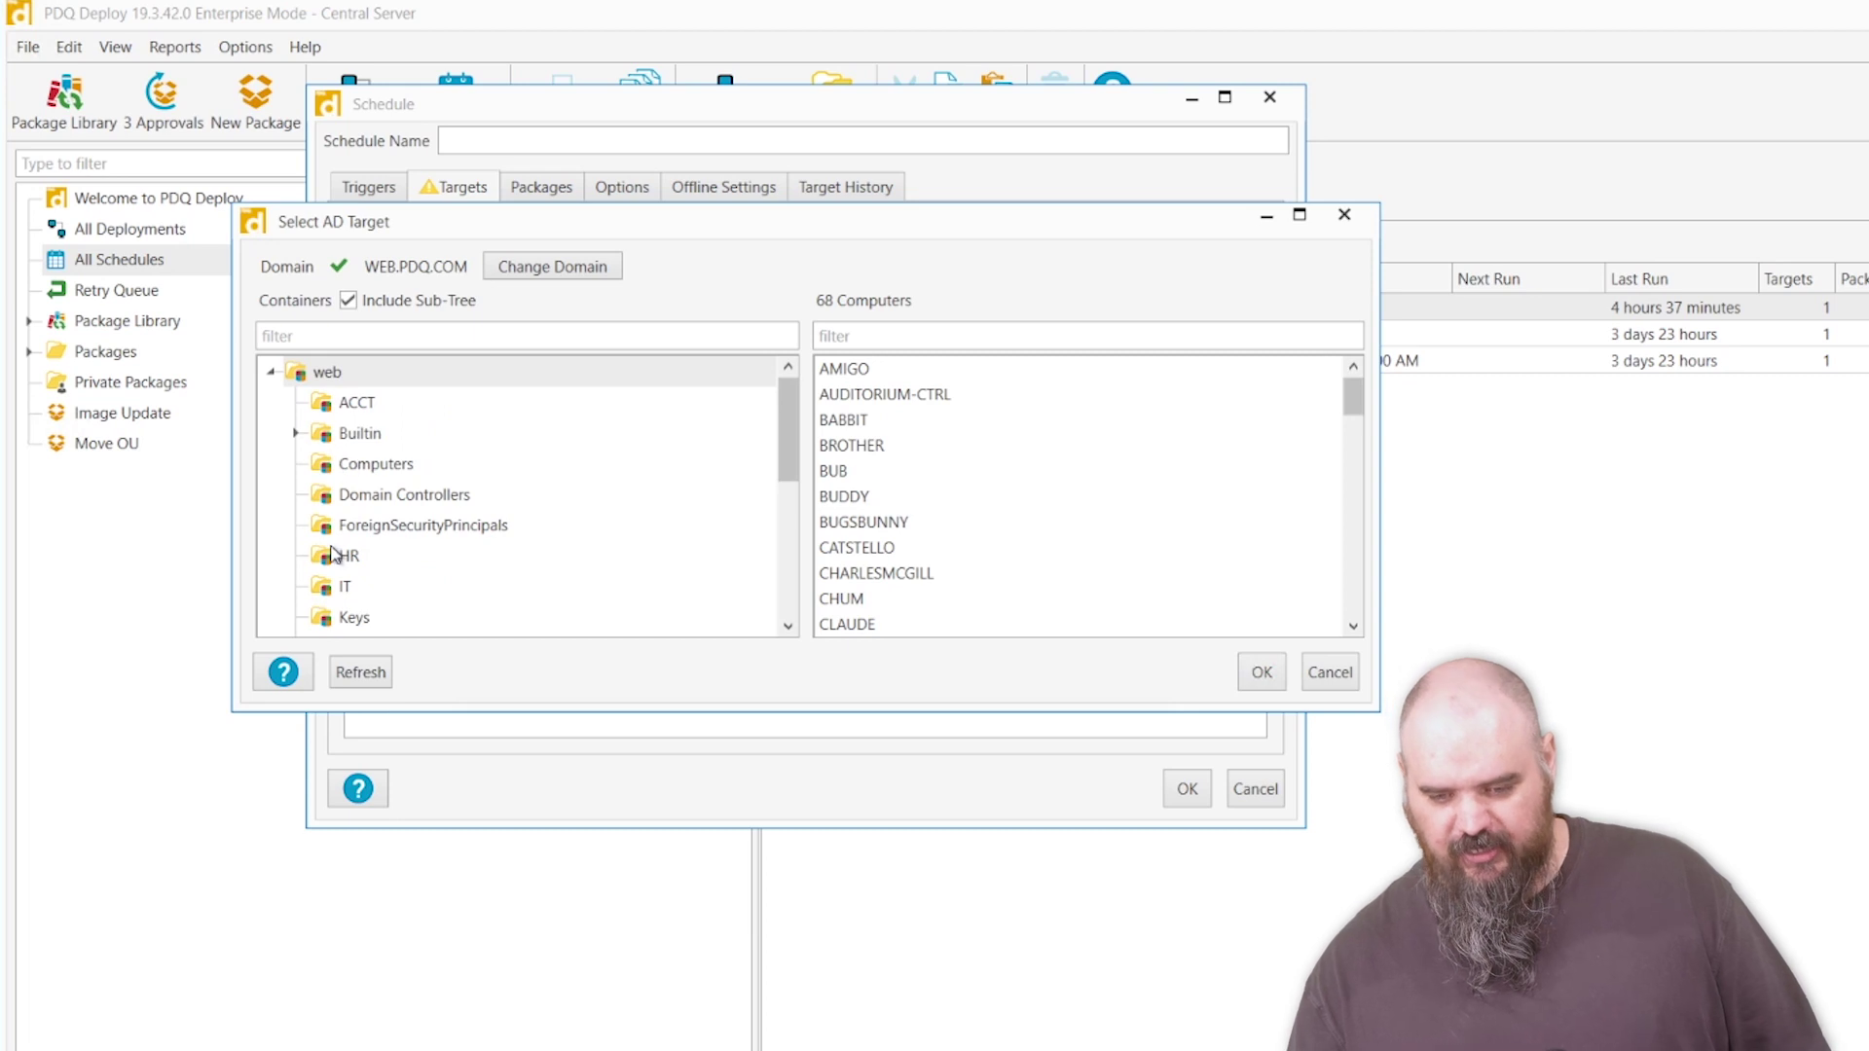
left_click(362, 562)
left_click(1258, 680)
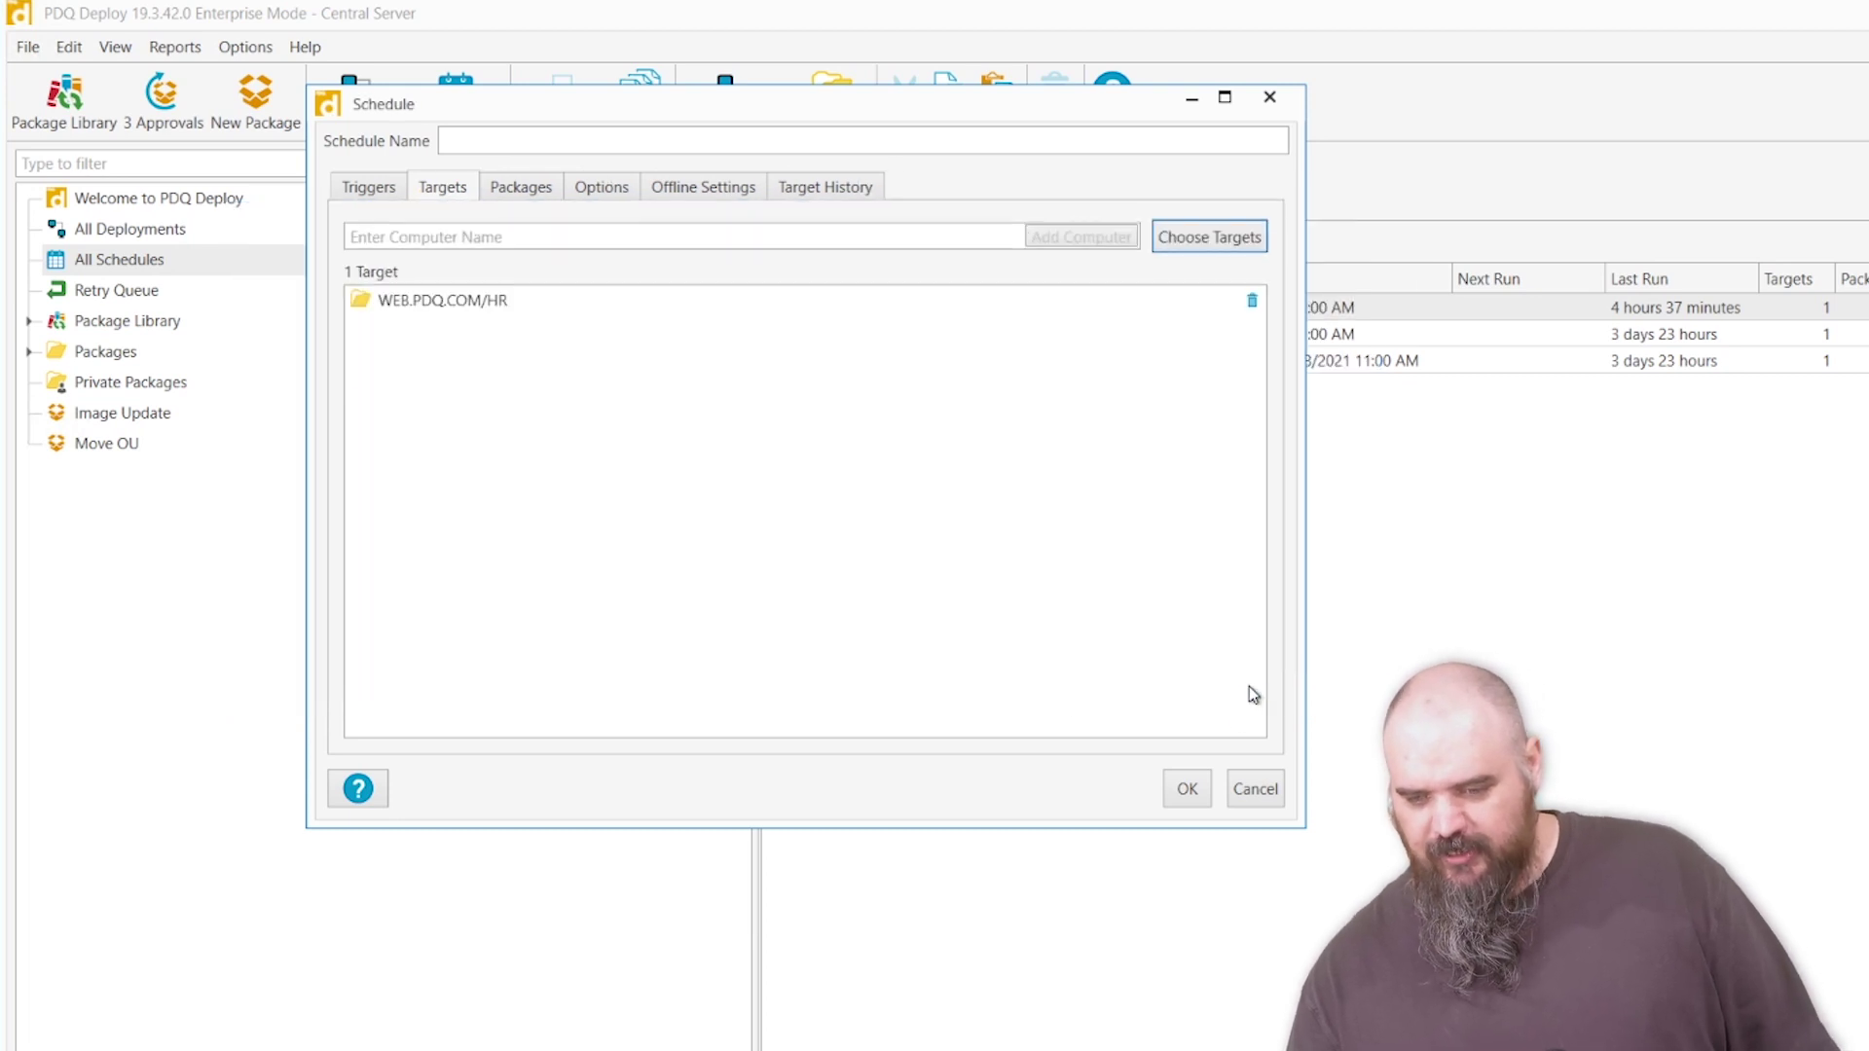
left_click(1188, 789)
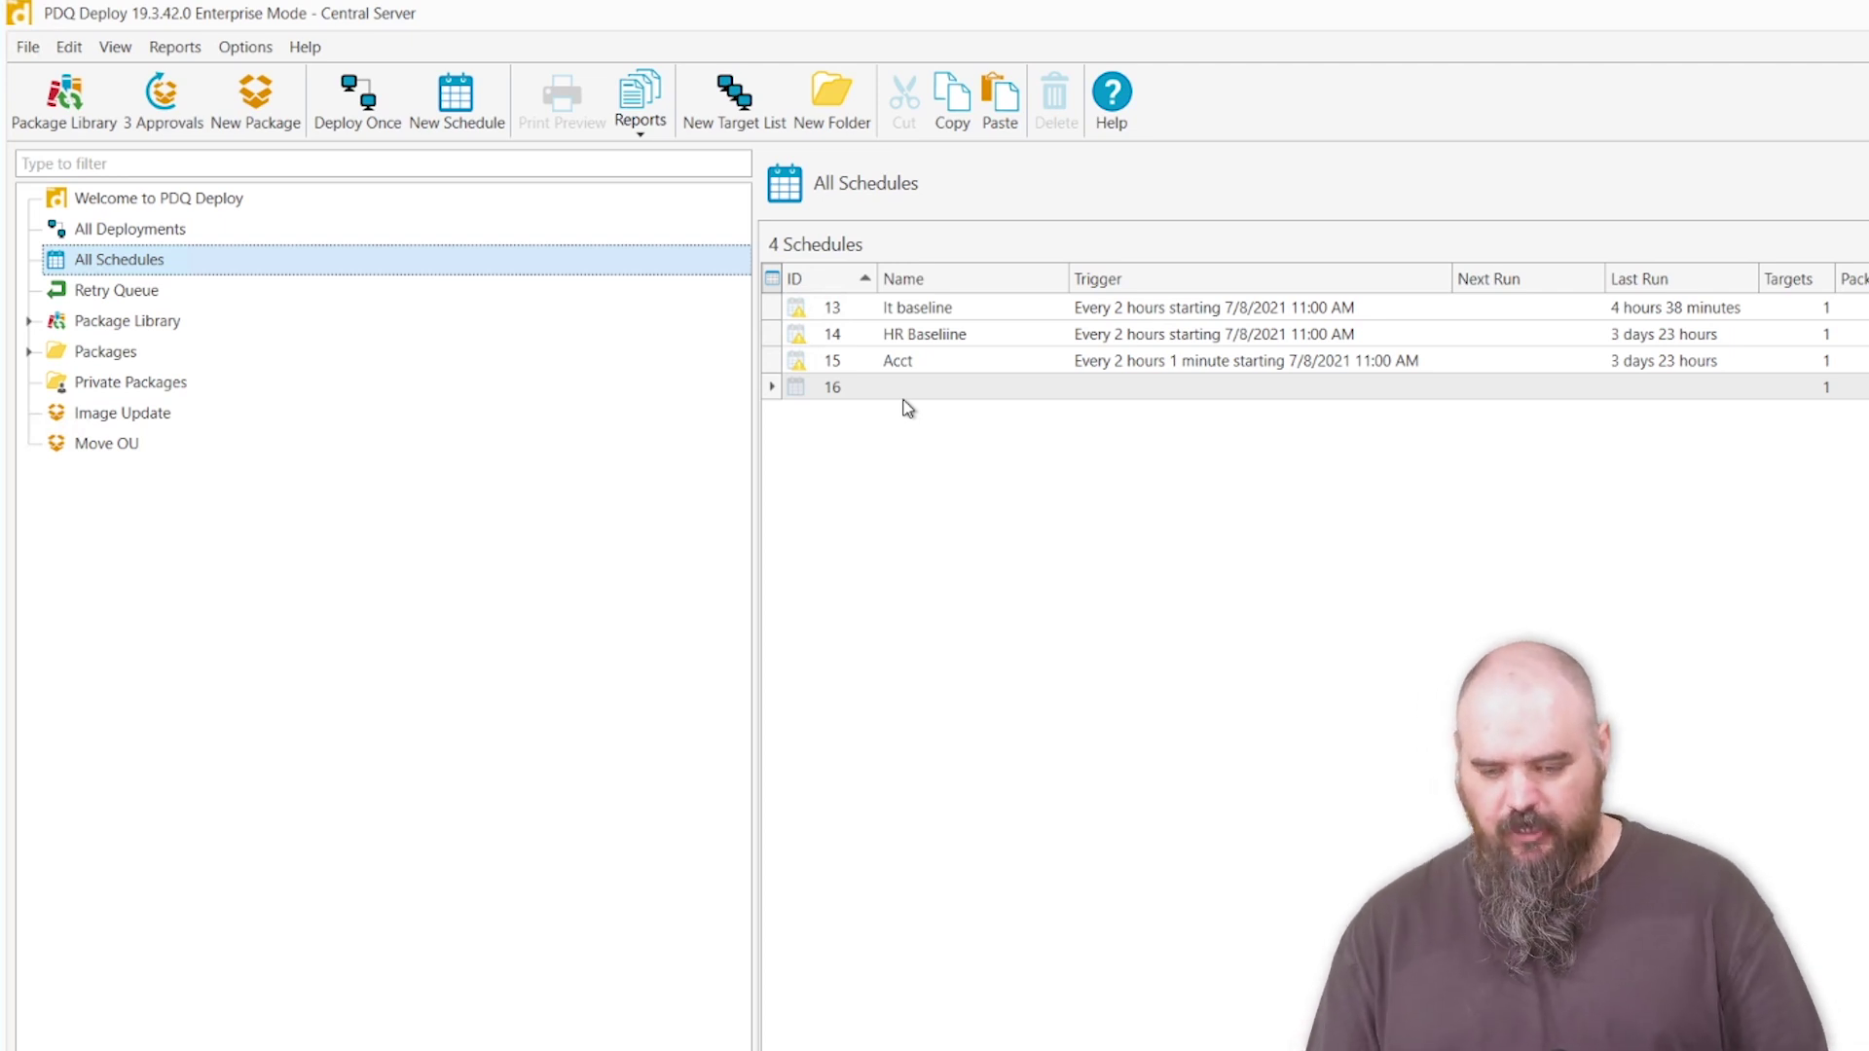
- Review Move OU's PowerShell step and the module files attached to MoveOU.ps1
double_click(107, 444)
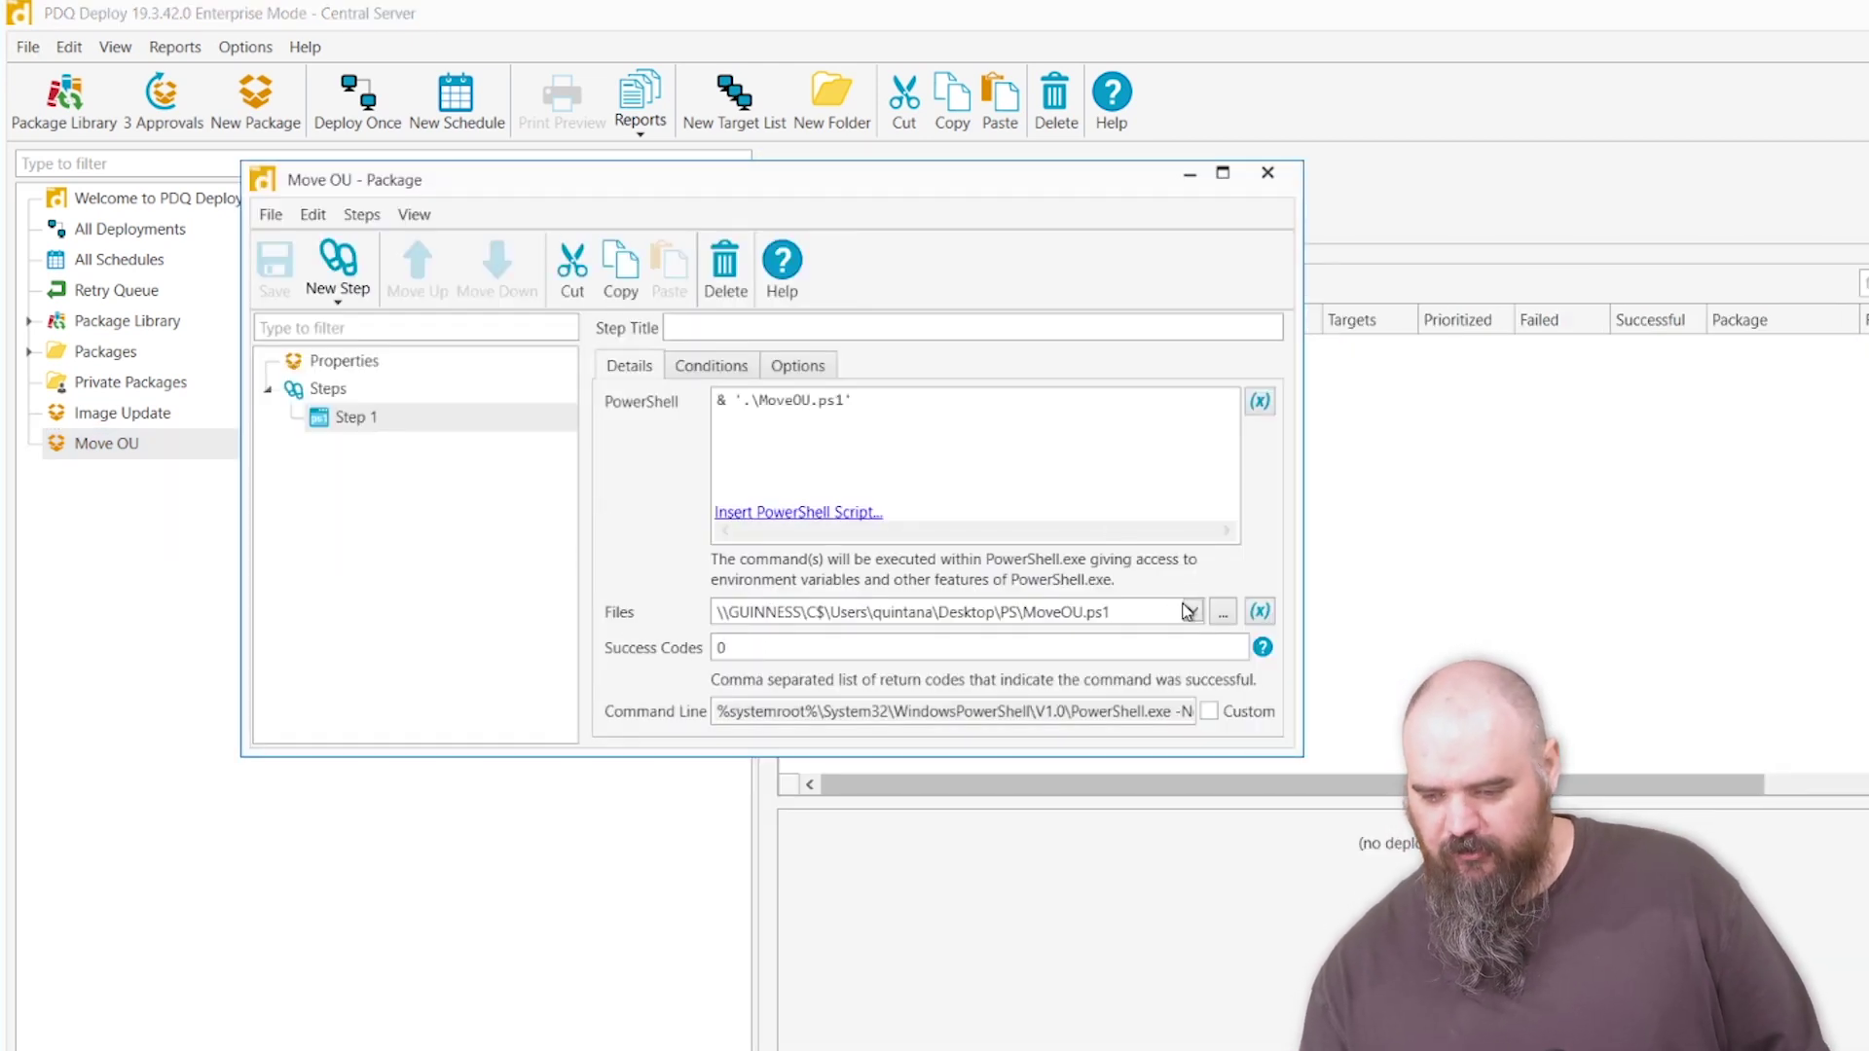
left_click(1189, 611)
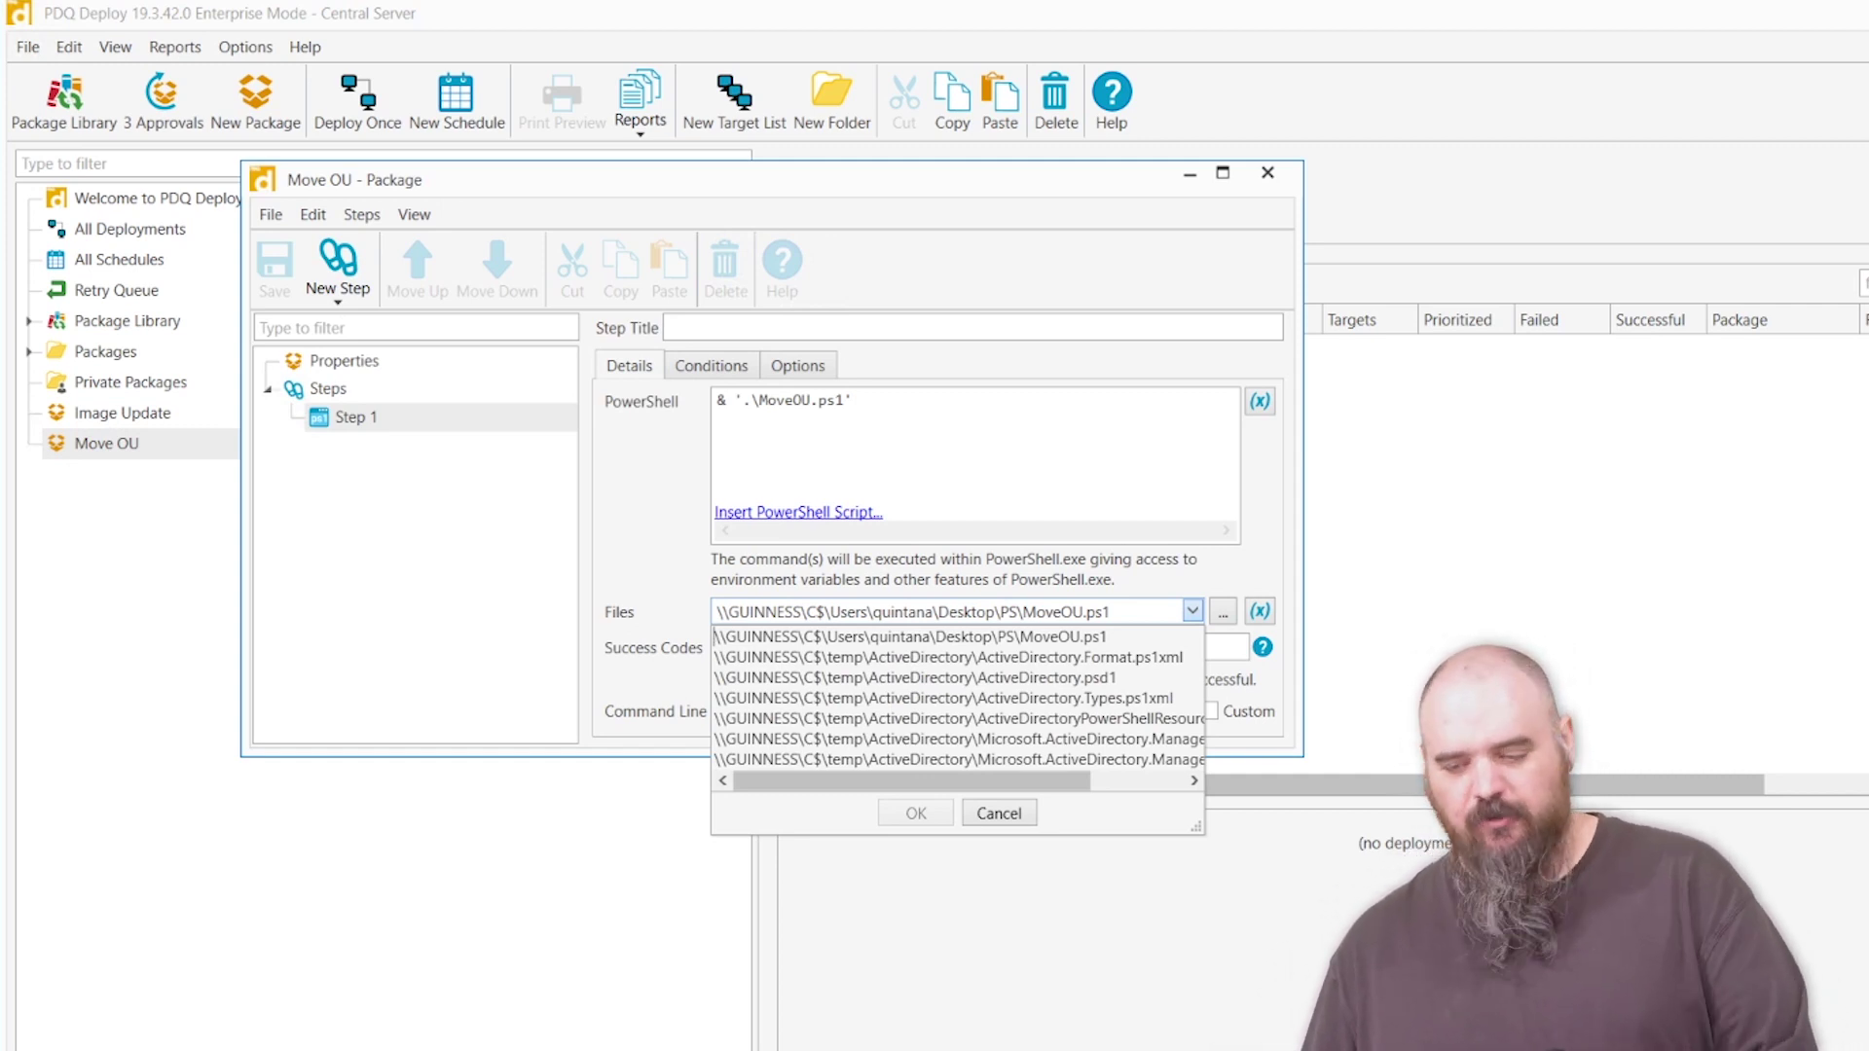
left_click(999, 814)
- Bring up MoveOU.ps1 in Visual Studio Code to view its HR/IT/ACCT OU switch
left_click(1267, 175)
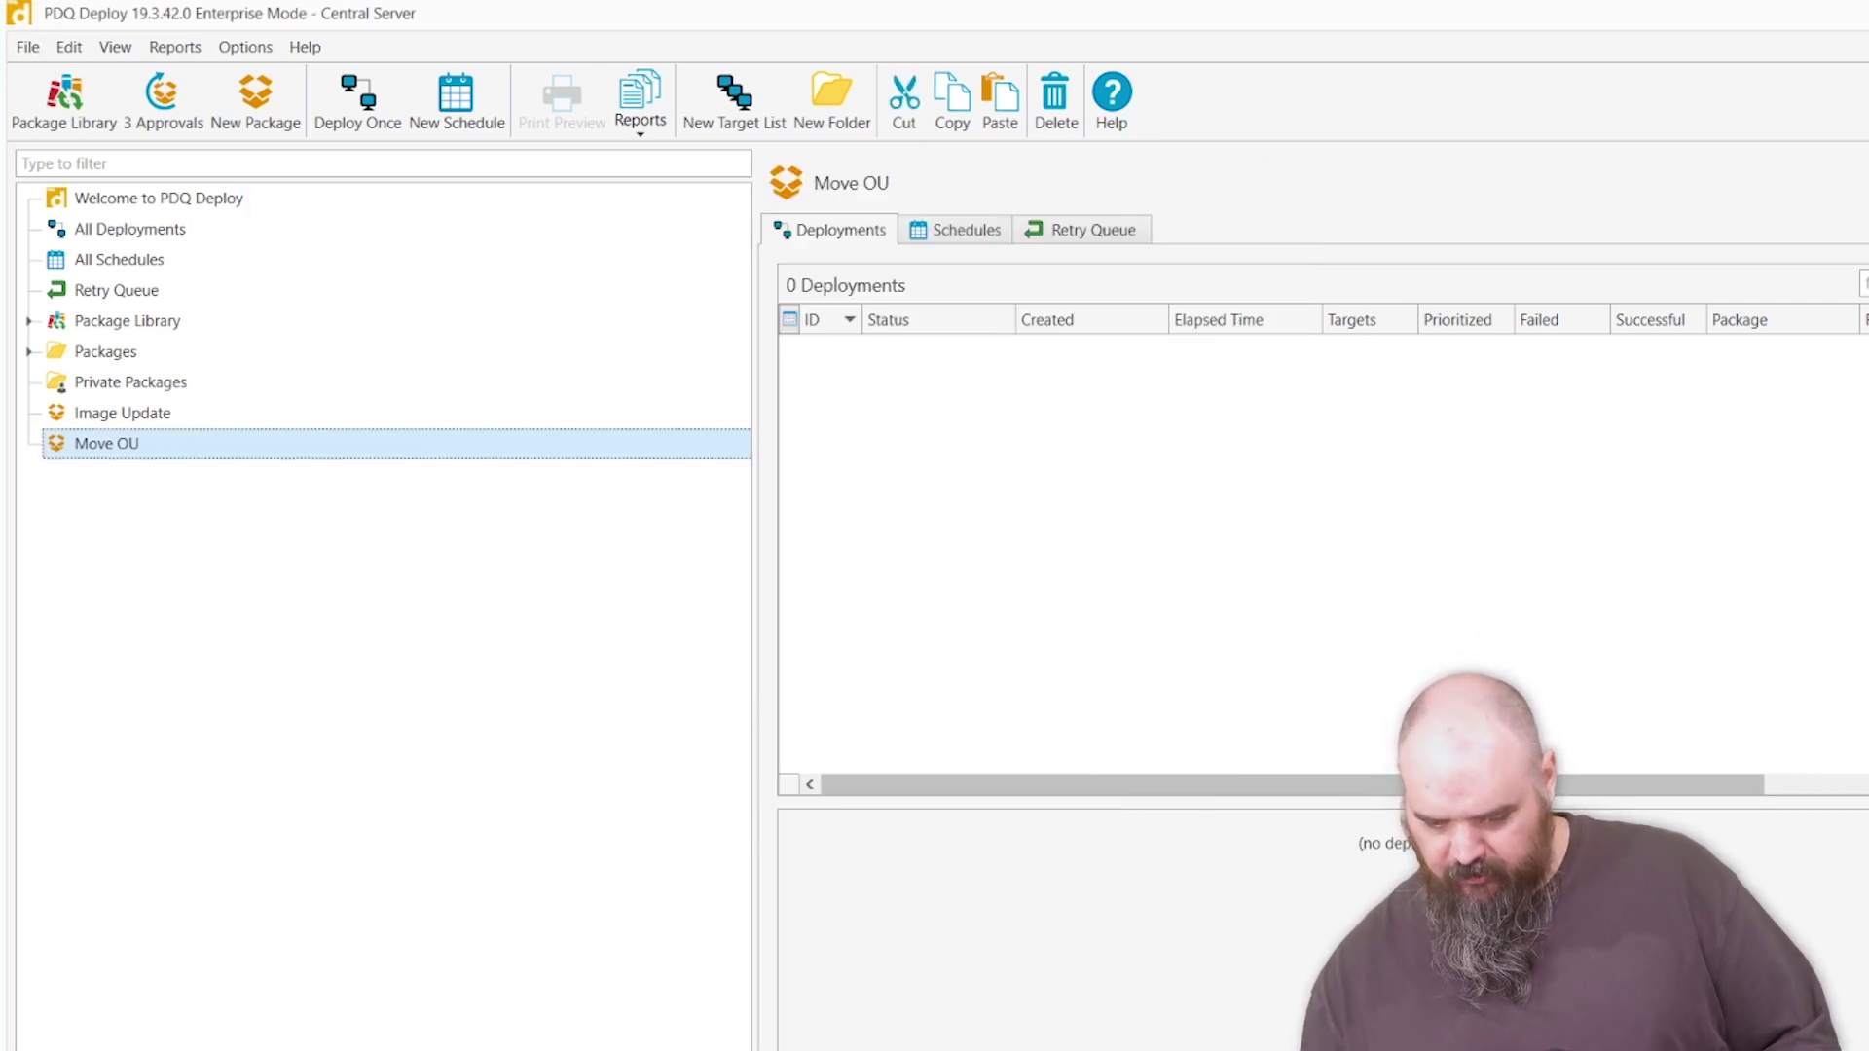
key("alt+Tab")
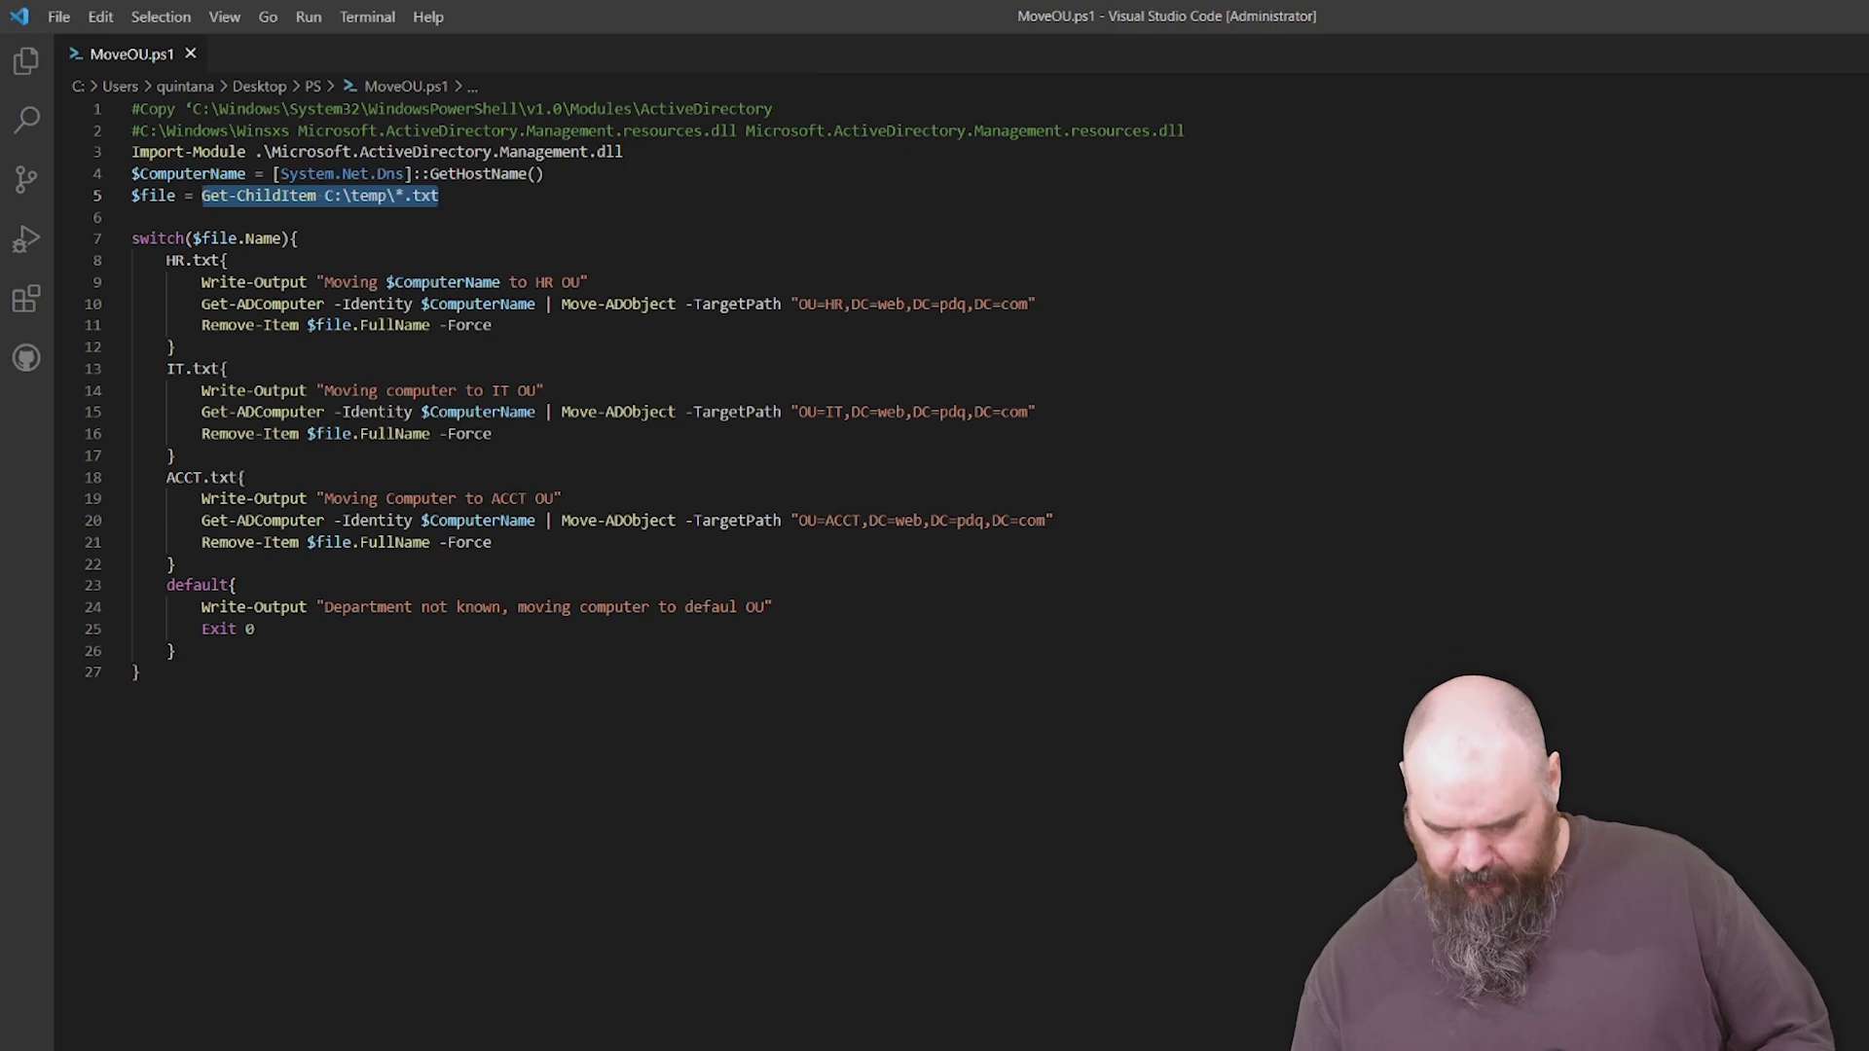
key("alt+Tab")
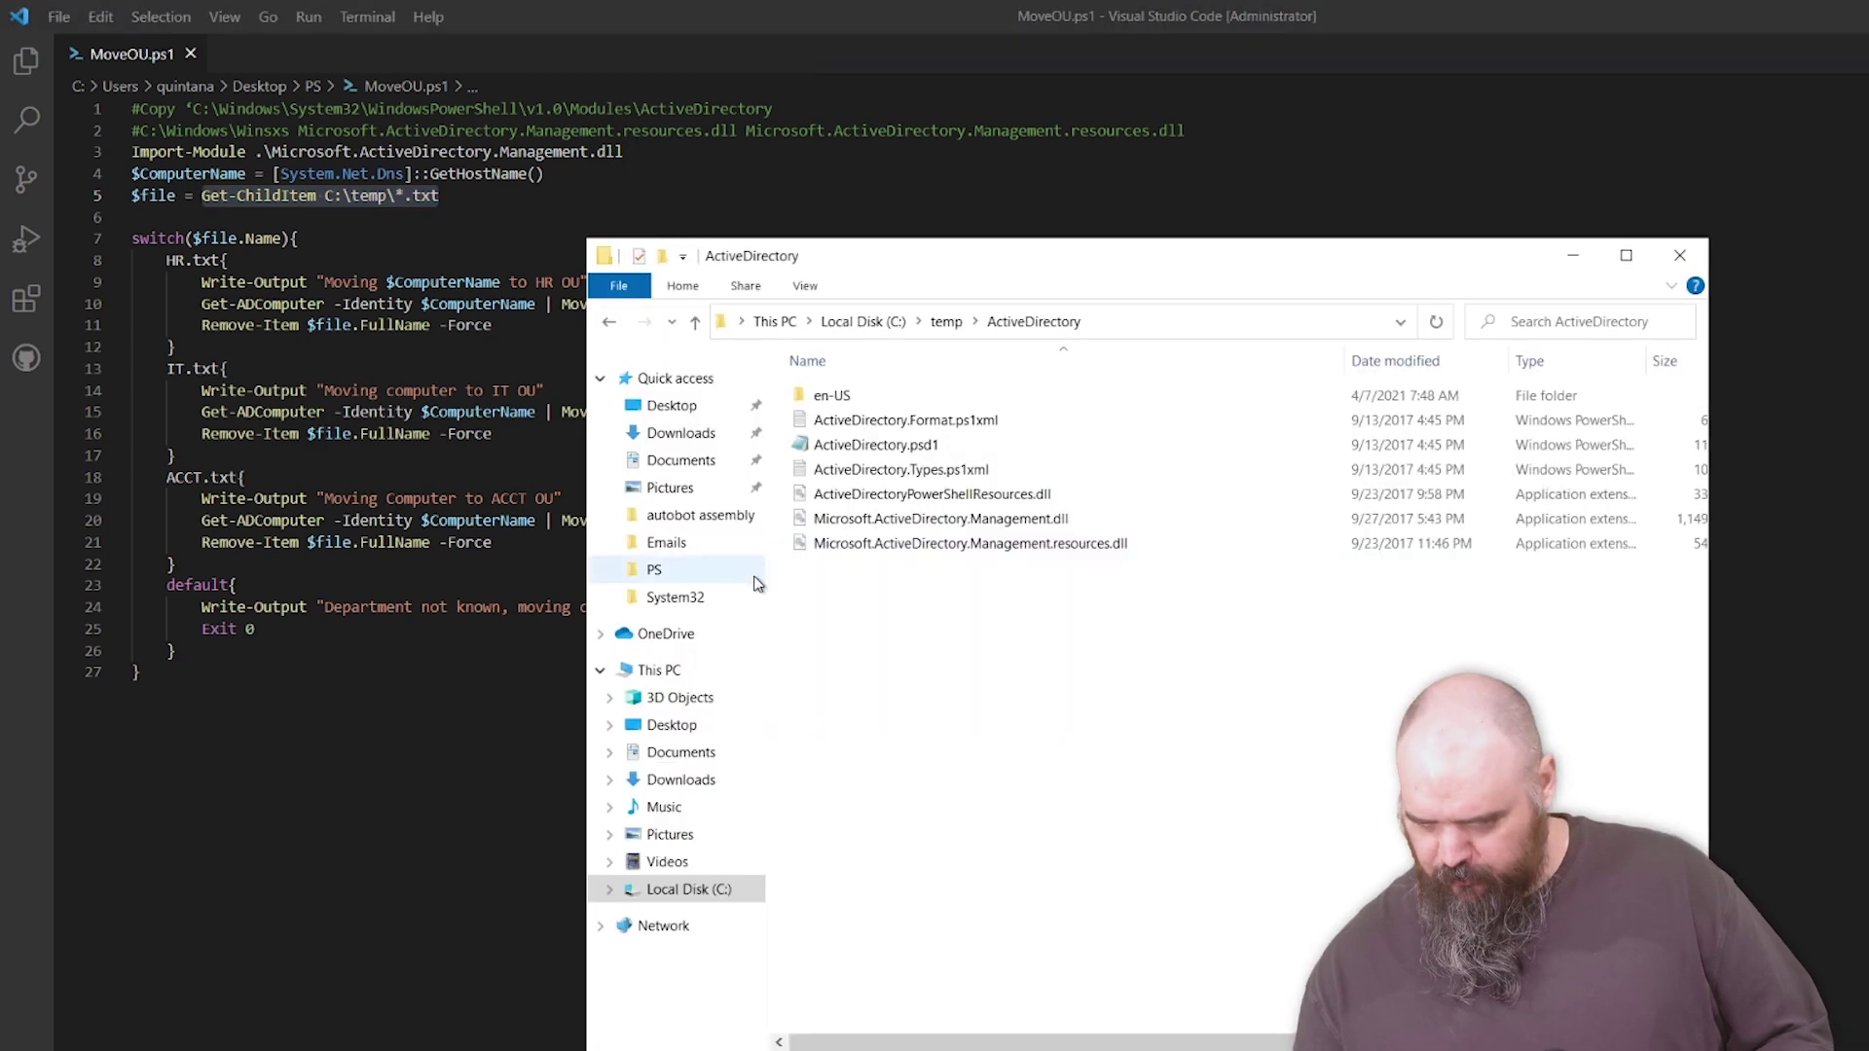
mouse_move(925, 551)
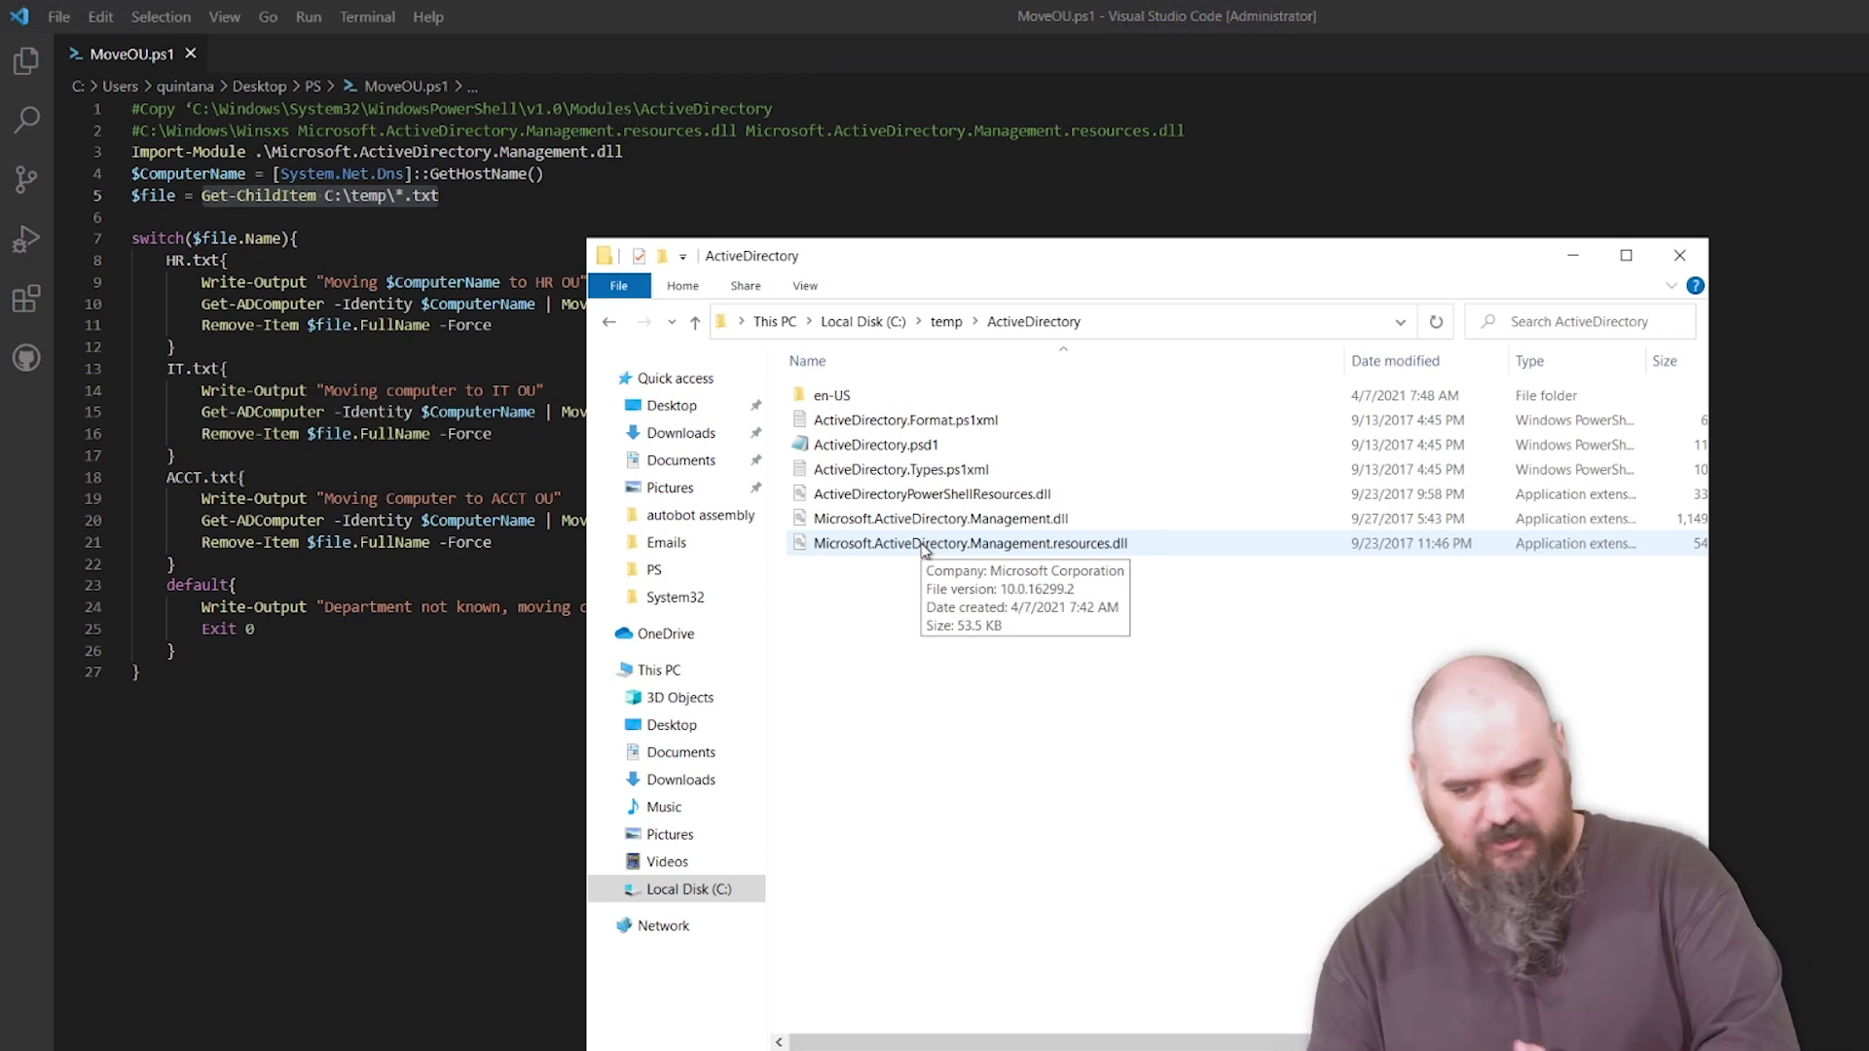
left_click(1679, 255)
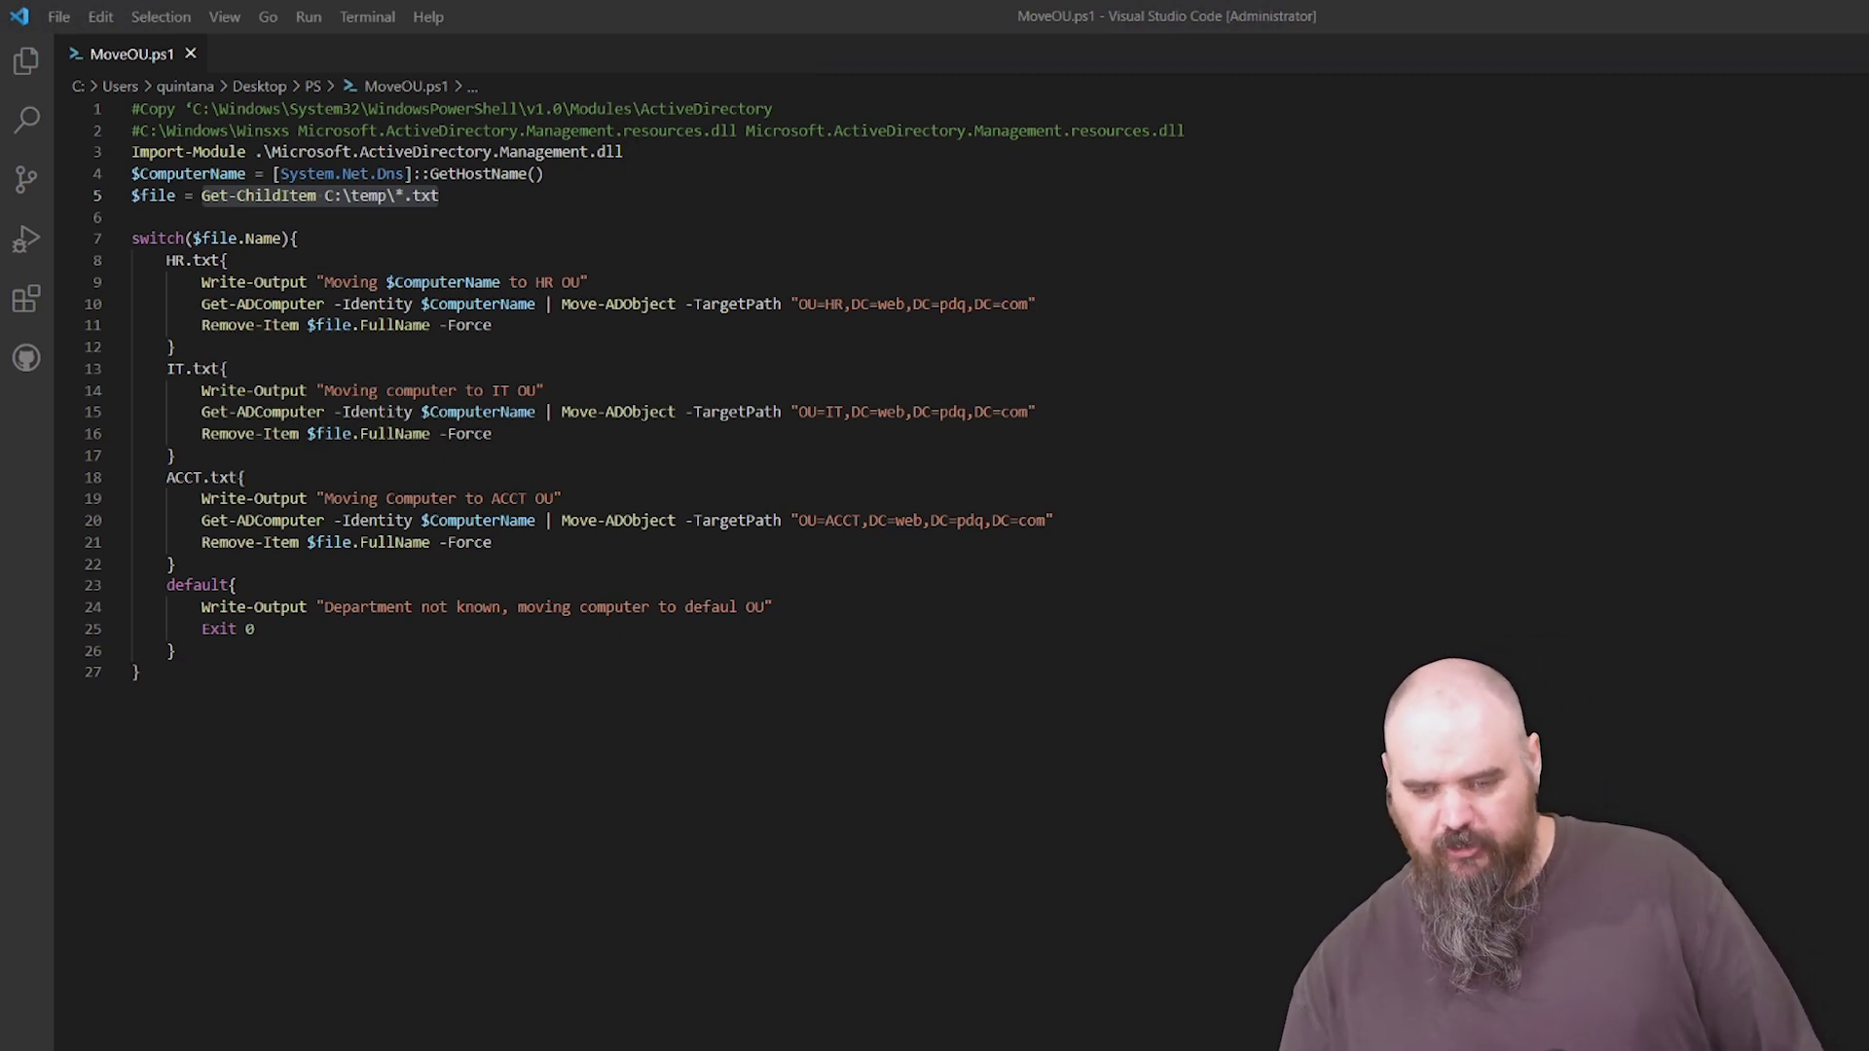
left_click(623, 152)
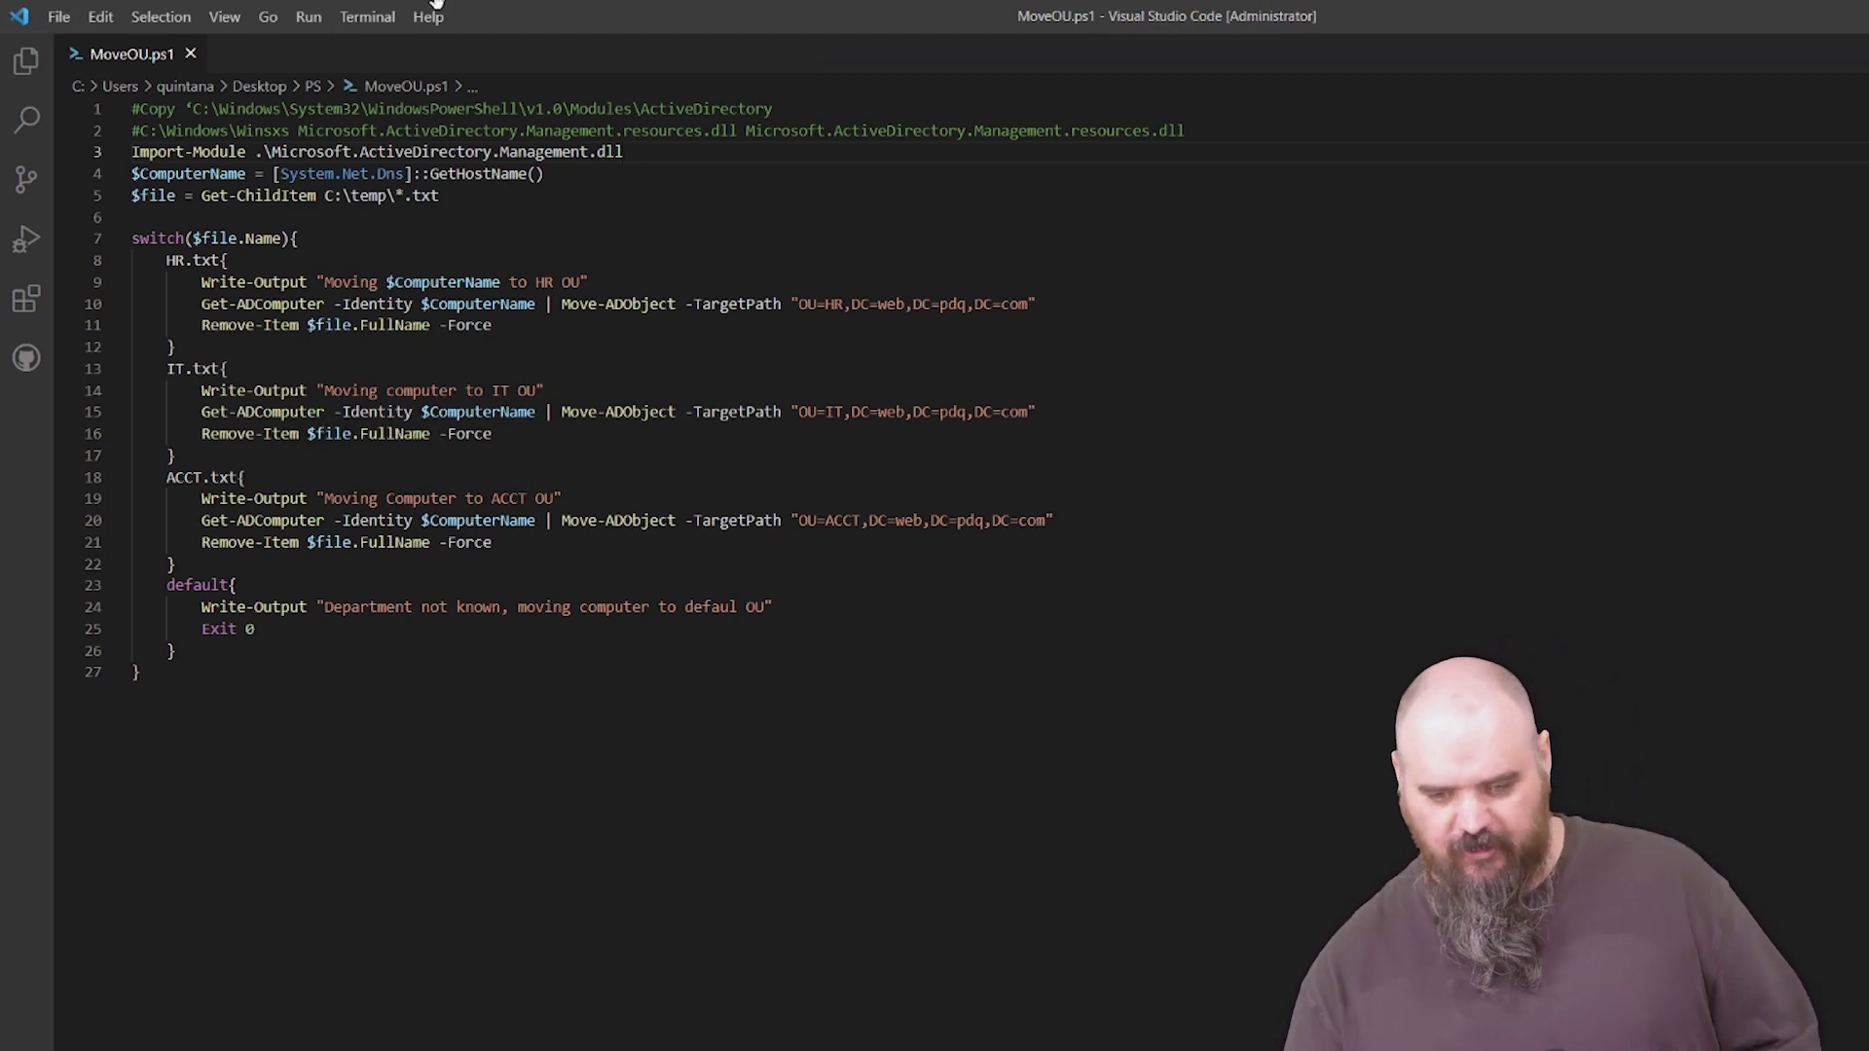
scroll(633, 389, "down", 1)
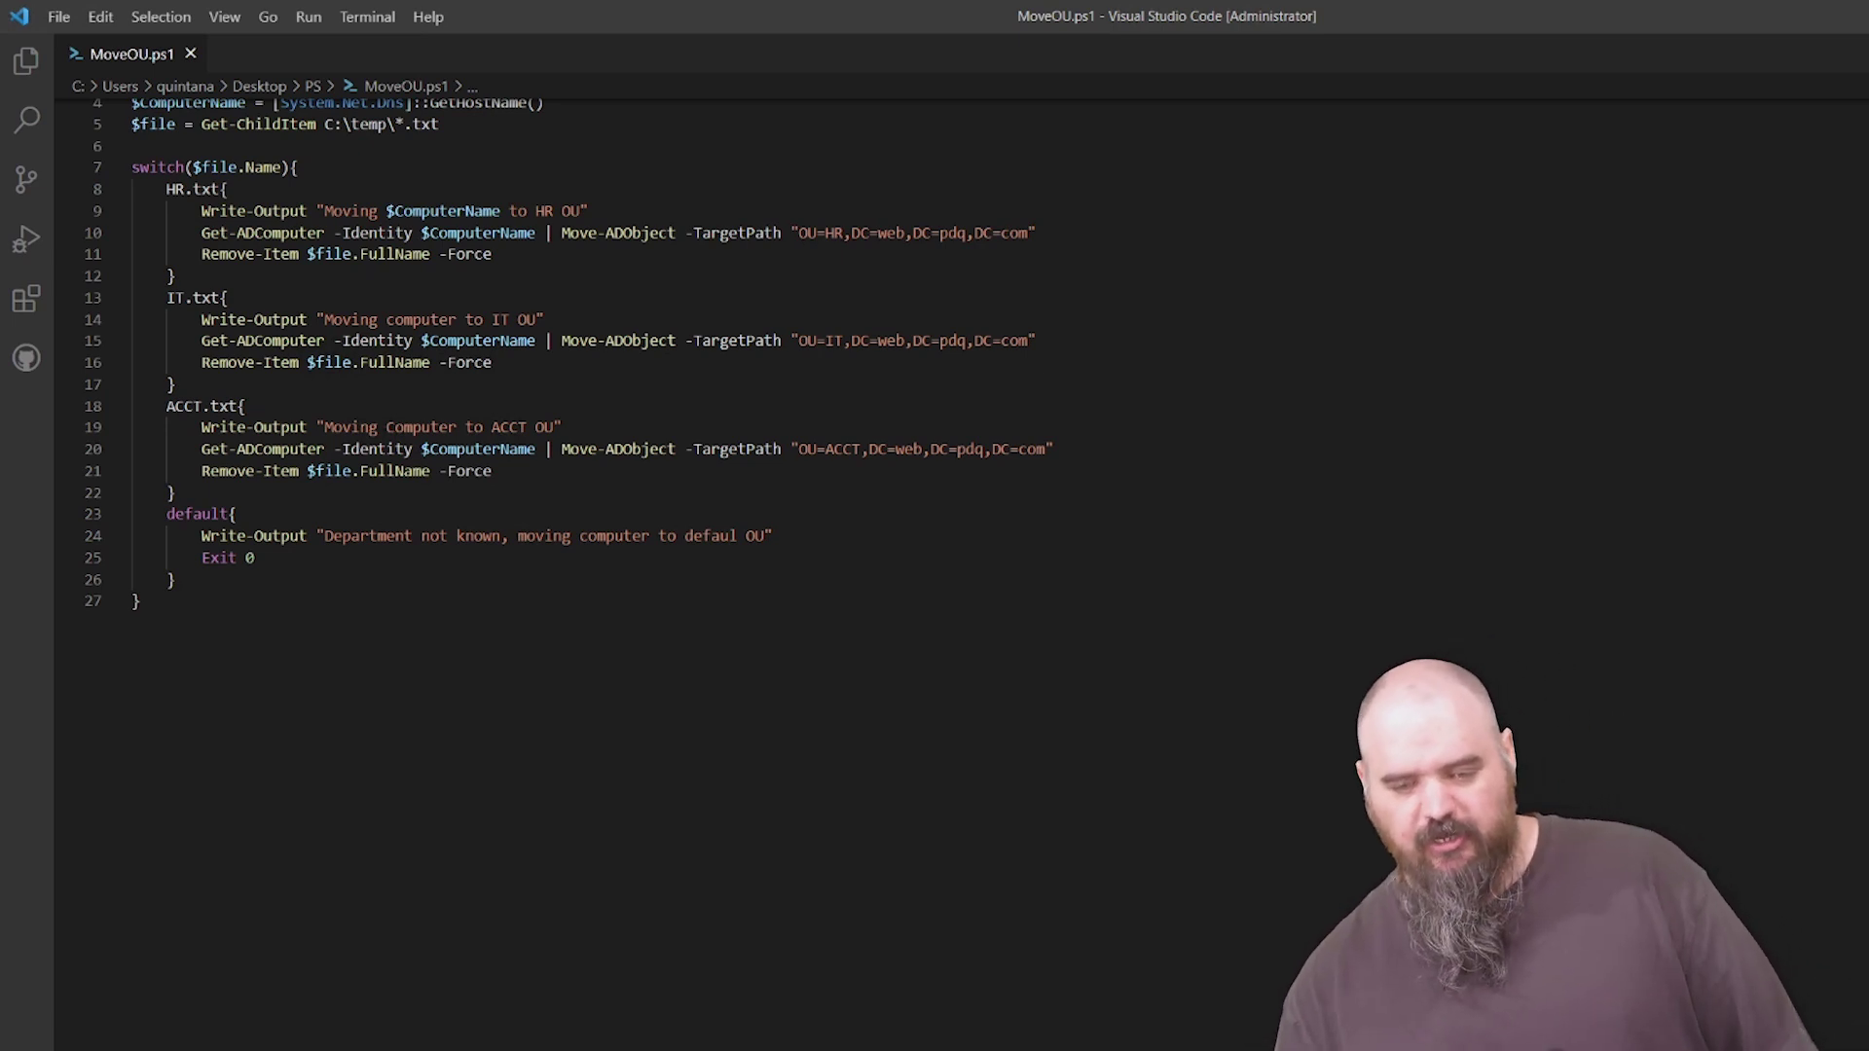
scroll(584, 350, "down", 2)
scroll(584, 350, "up", 4)
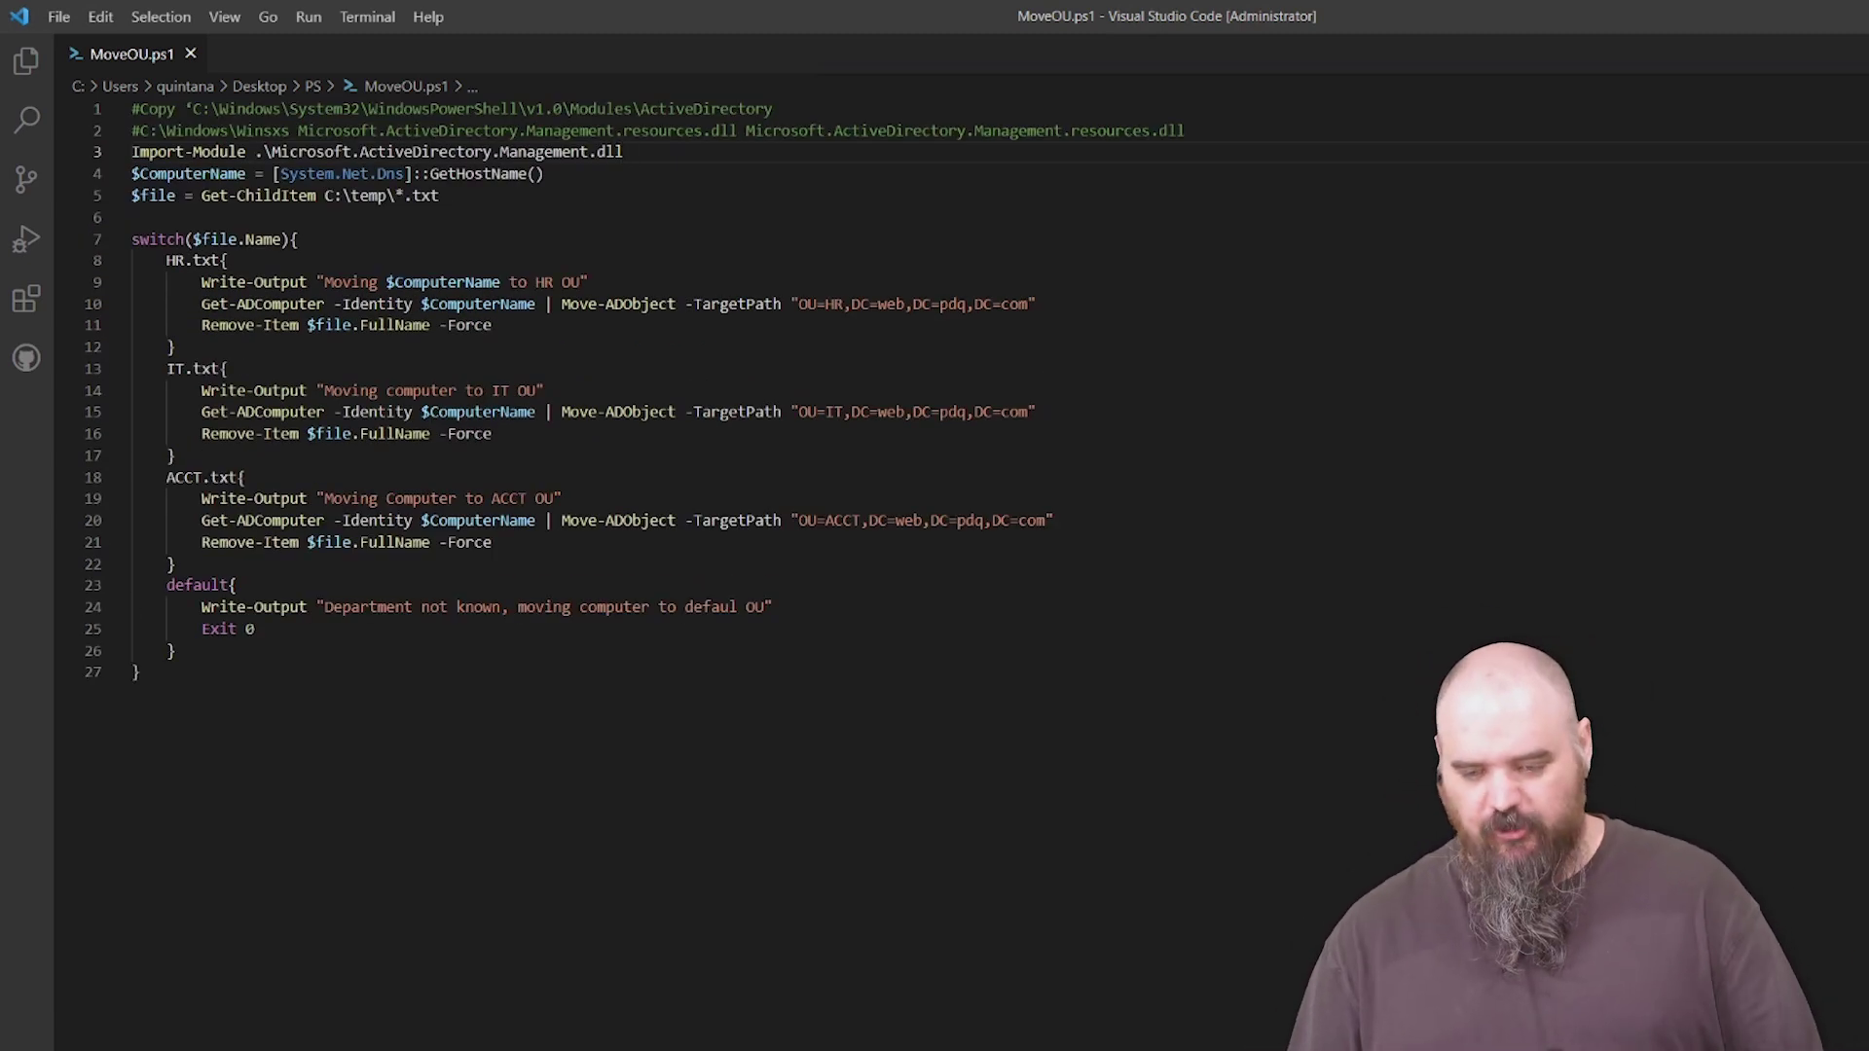
mouse_move(250, 326)
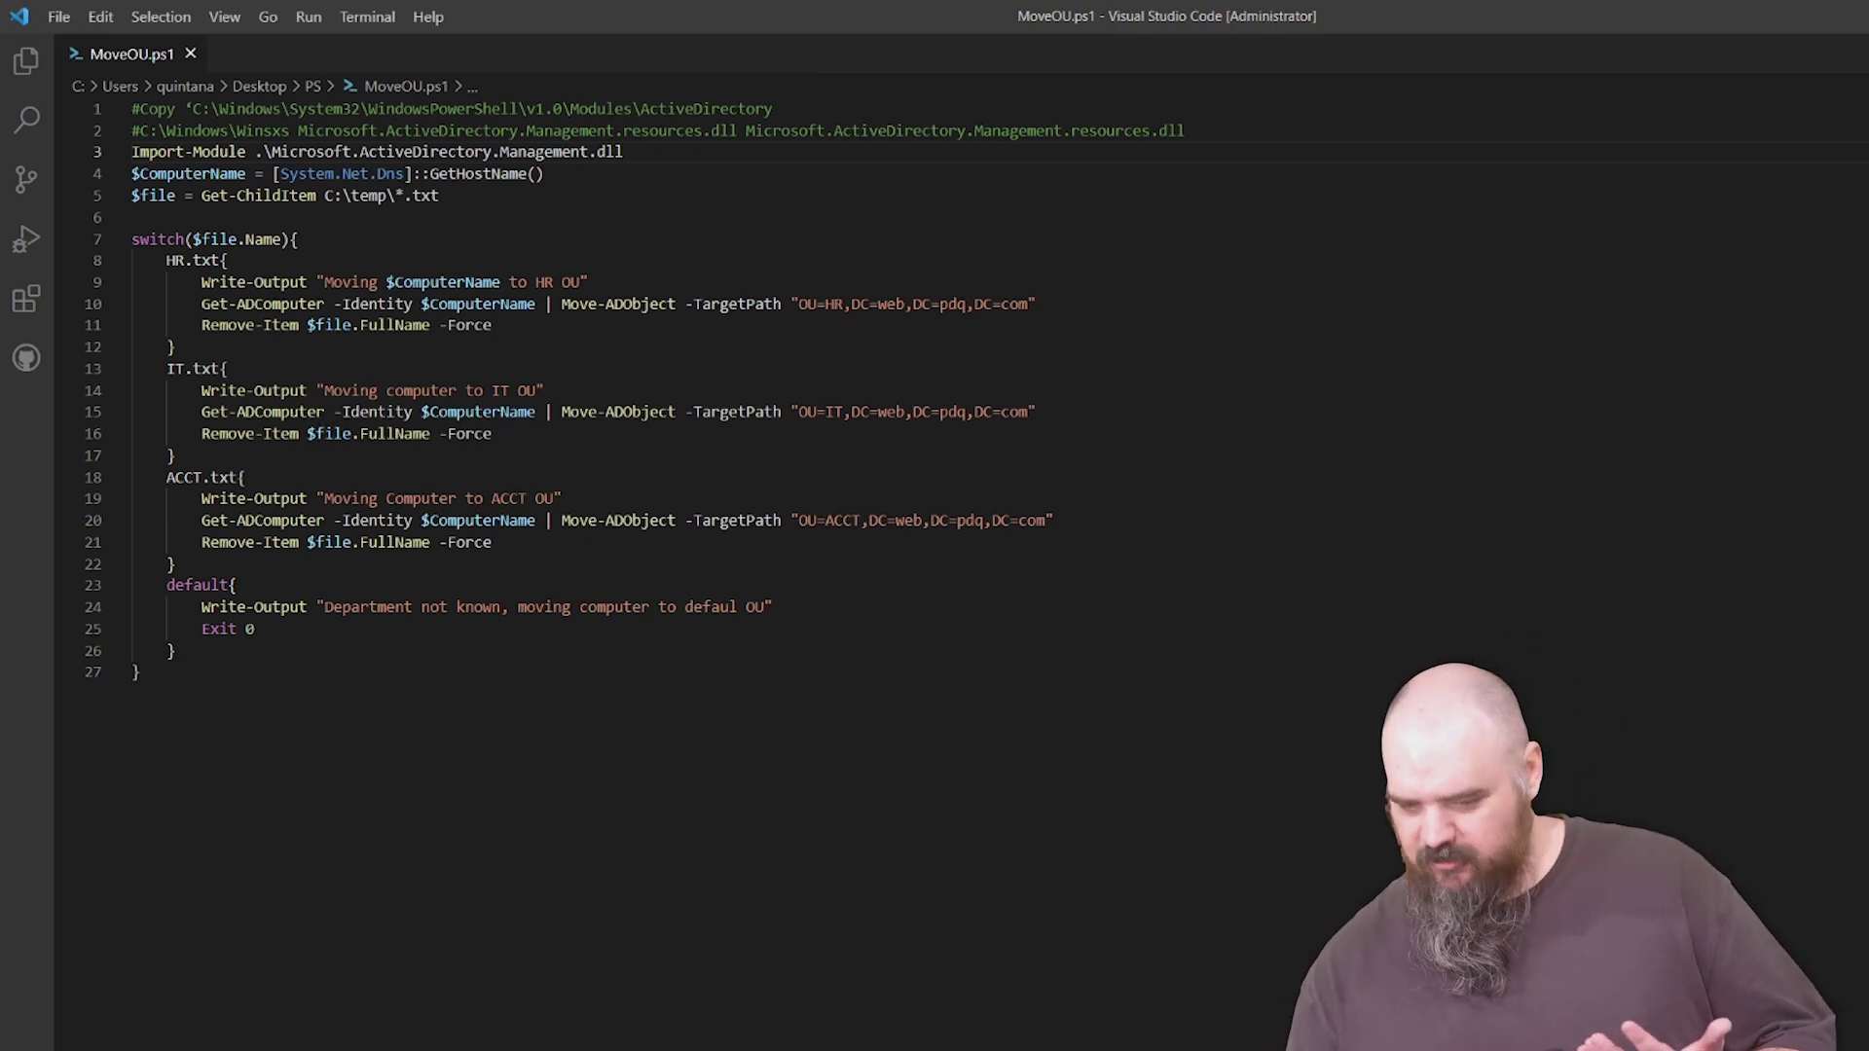
- Back in PDQ Deploy, review Image Update's five steps ending with Move OU
key("alt+Tab")
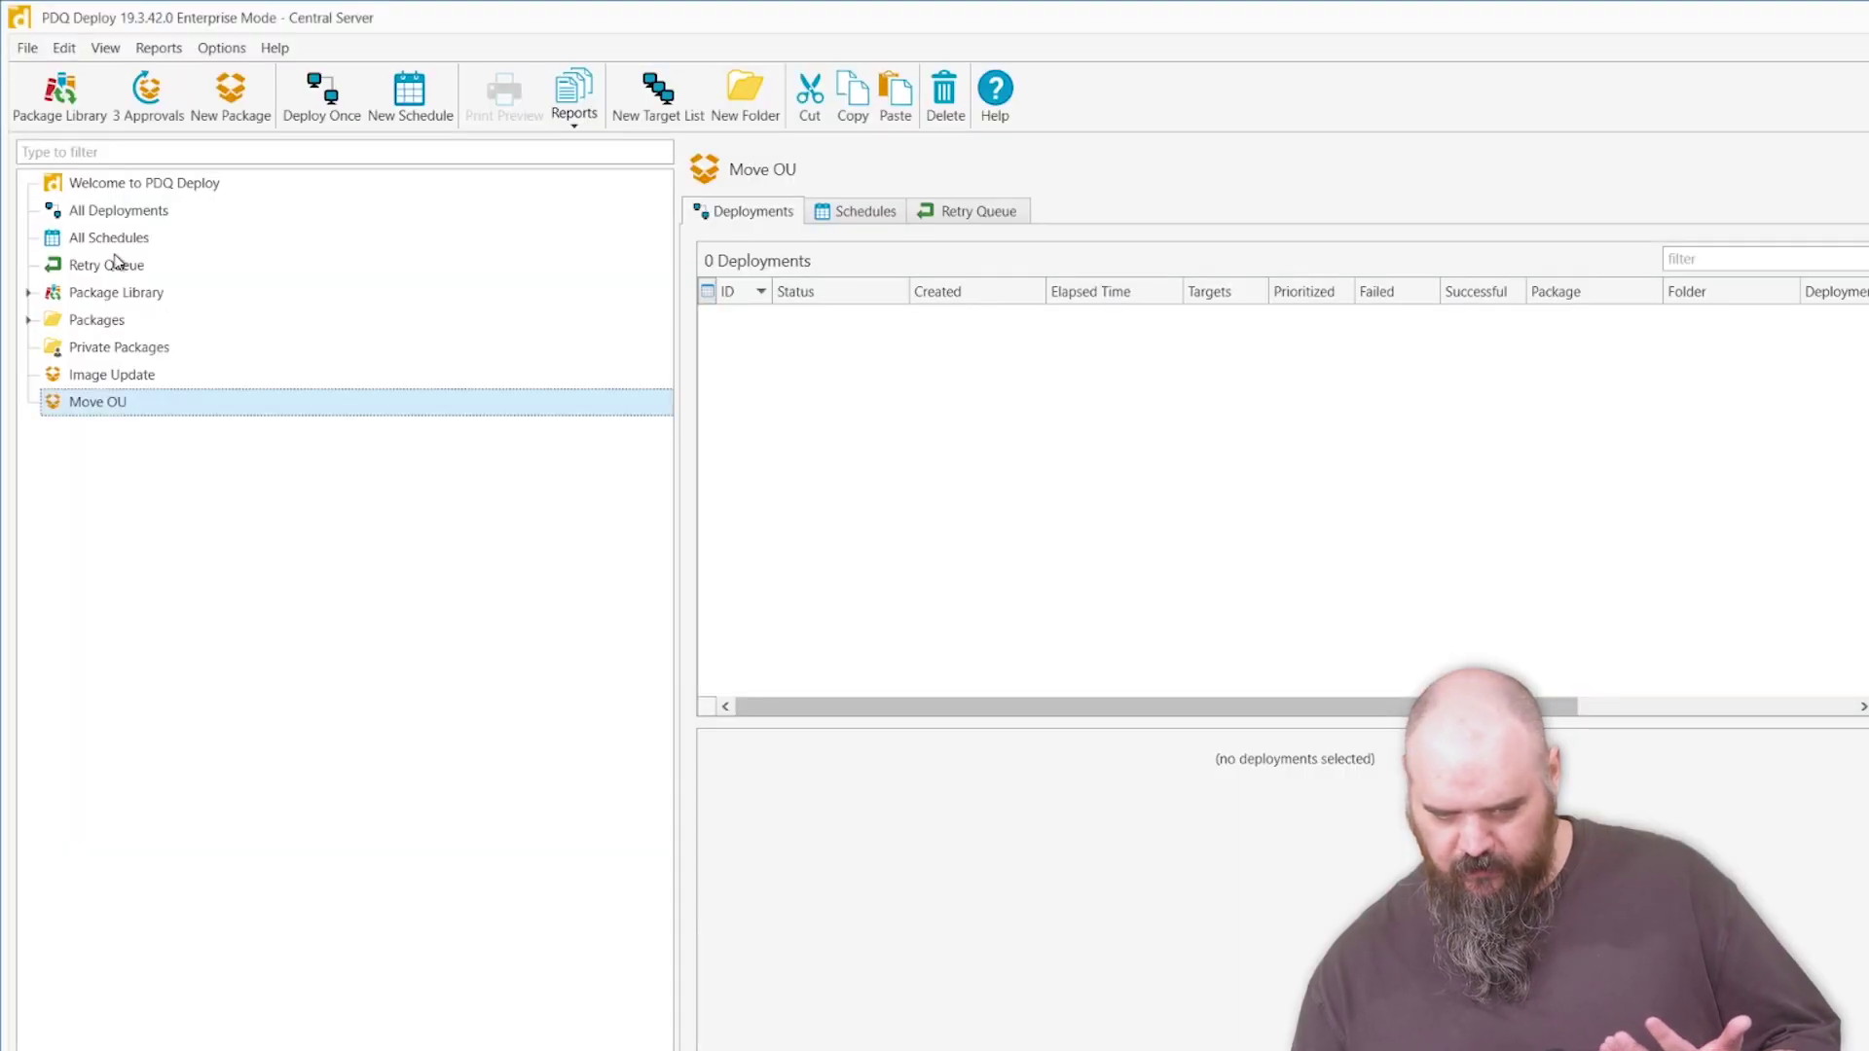
double_click(93, 376)
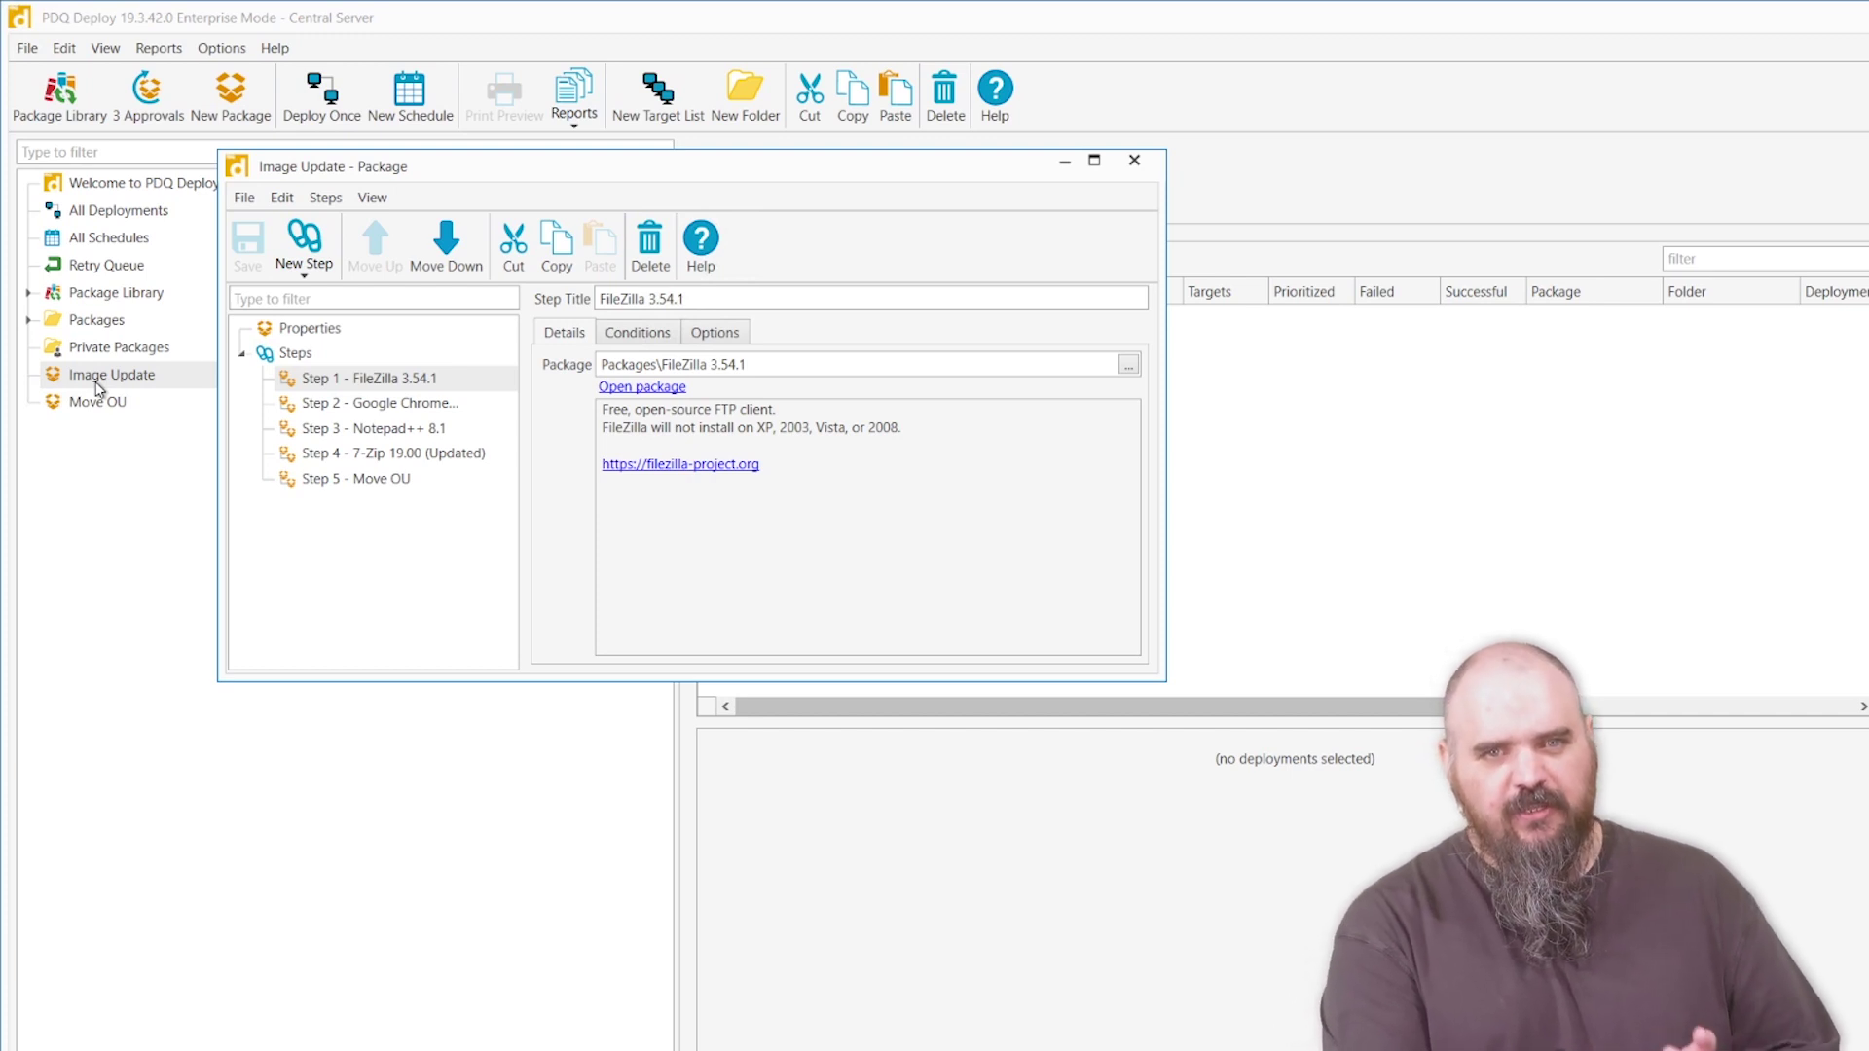
left_click(1129, 163)
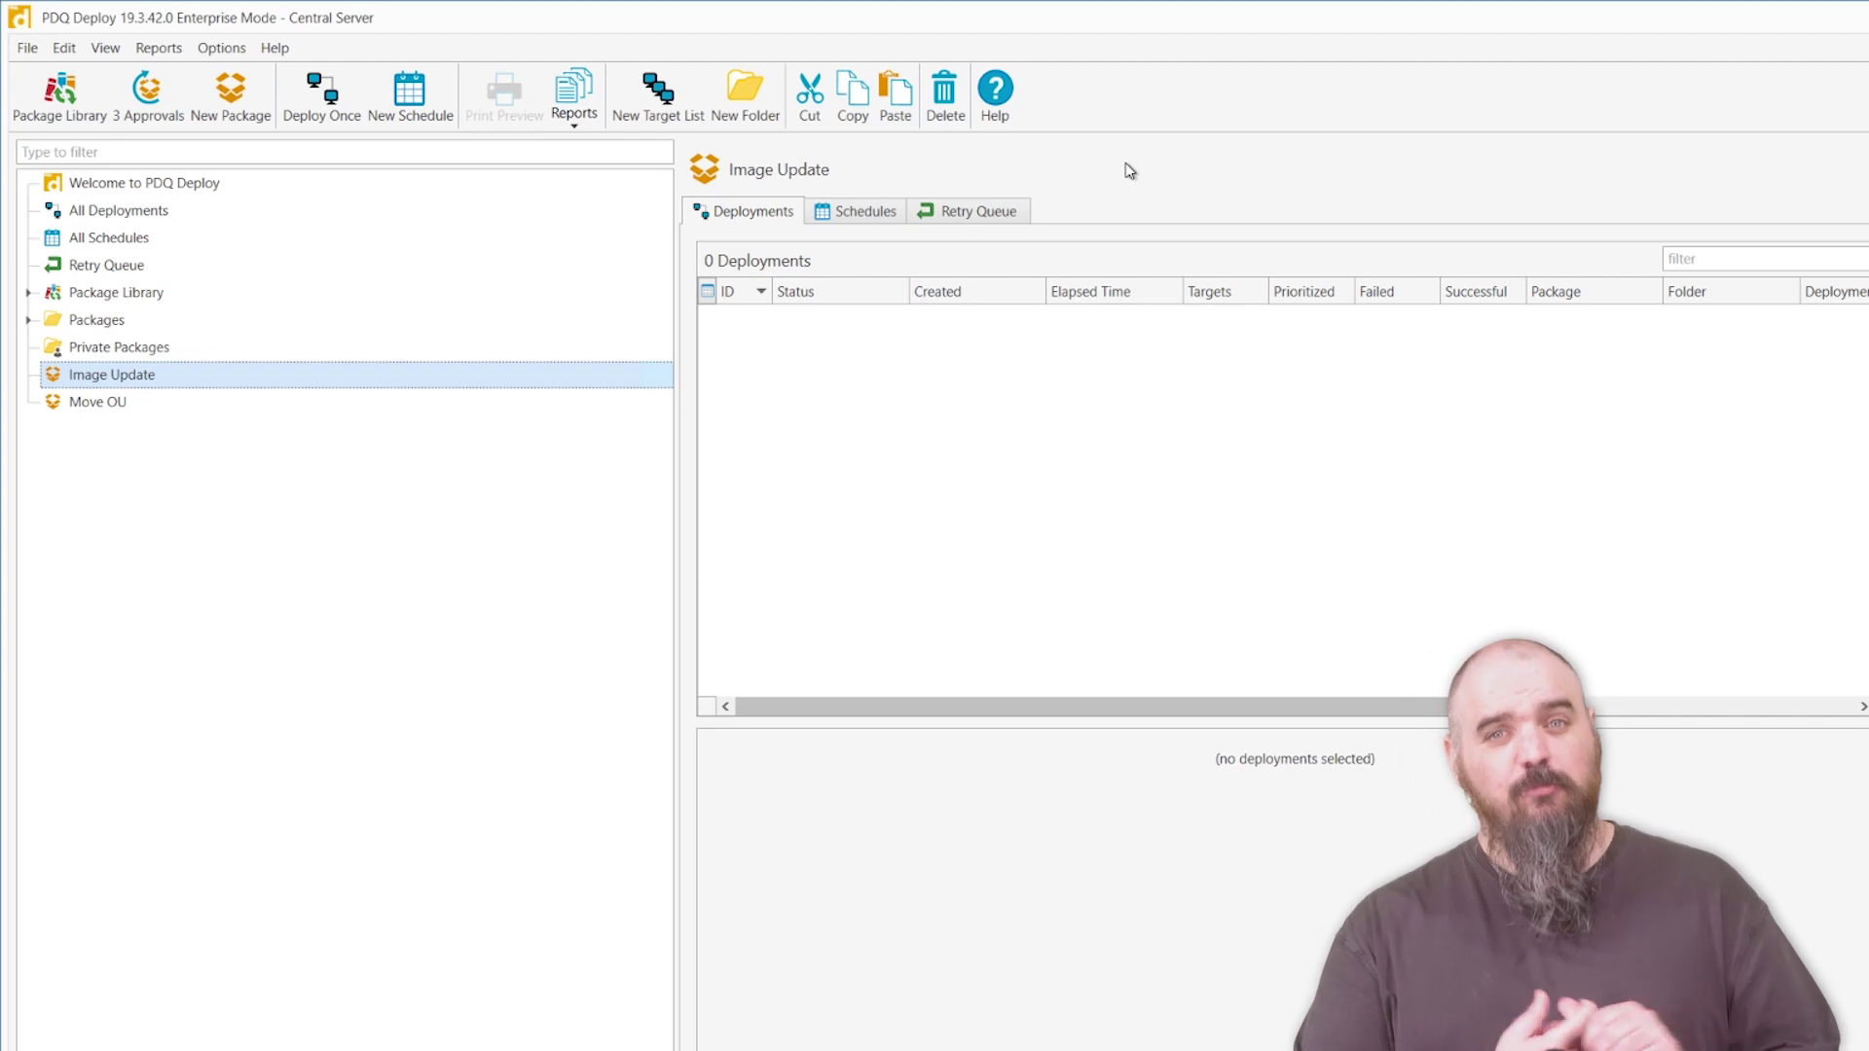